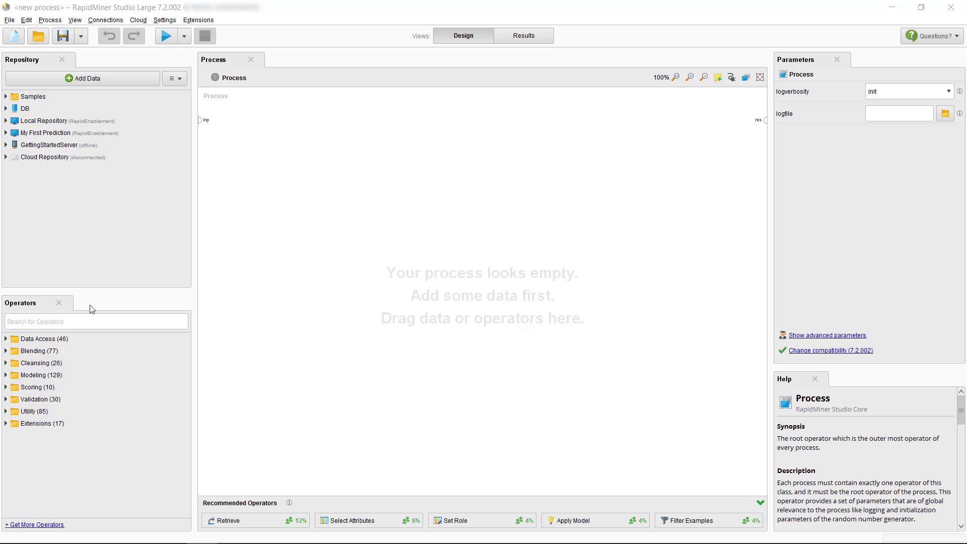
# Step: Search for 'read' and add a Read Excel operator to the process
pyautogui.click(29, 321)
pyautogui.write('read')
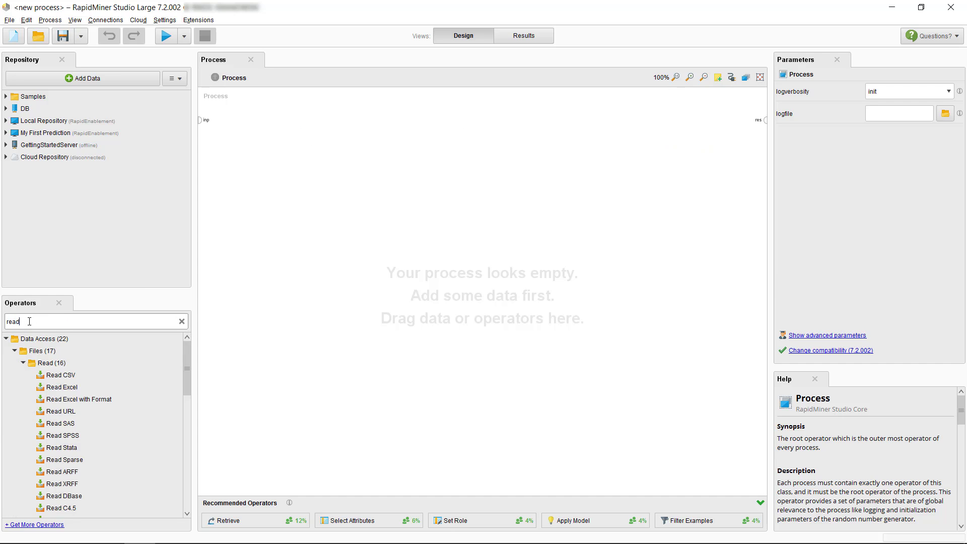
pyautogui.moveTo(54, 387); pyautogui.dragTo(242, 122)
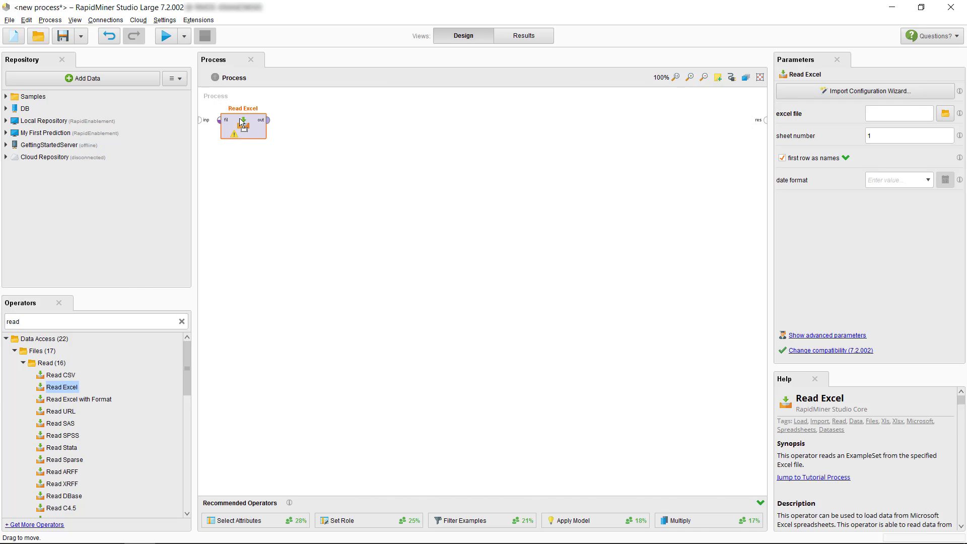
# Step: Load raw-customer-churn-data.xlsx in Read Excel, wire it to the result, and run the process
pyautogui.click(945, 113)
pyautogui.click(336, 235)
pyautogui.click(414, 237)
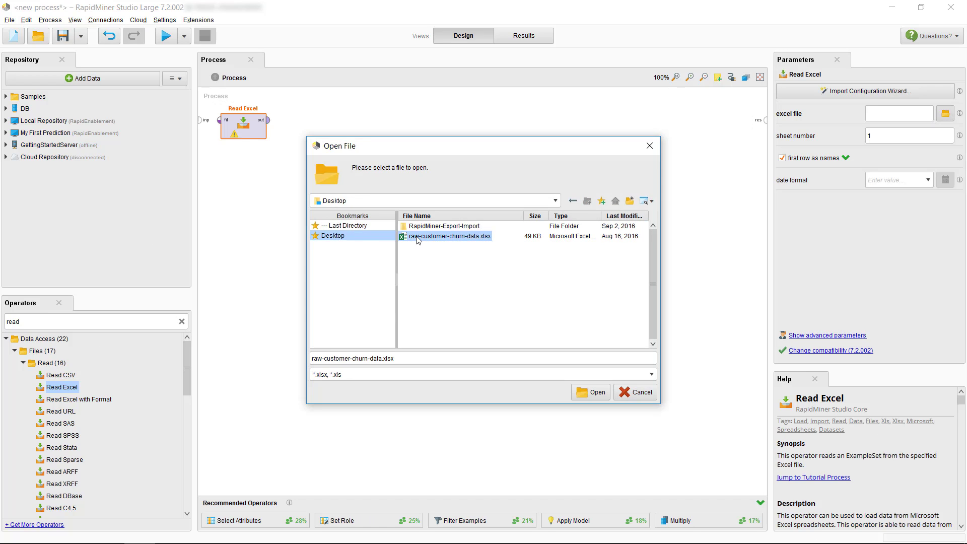
pyautogui.click(584, 393)
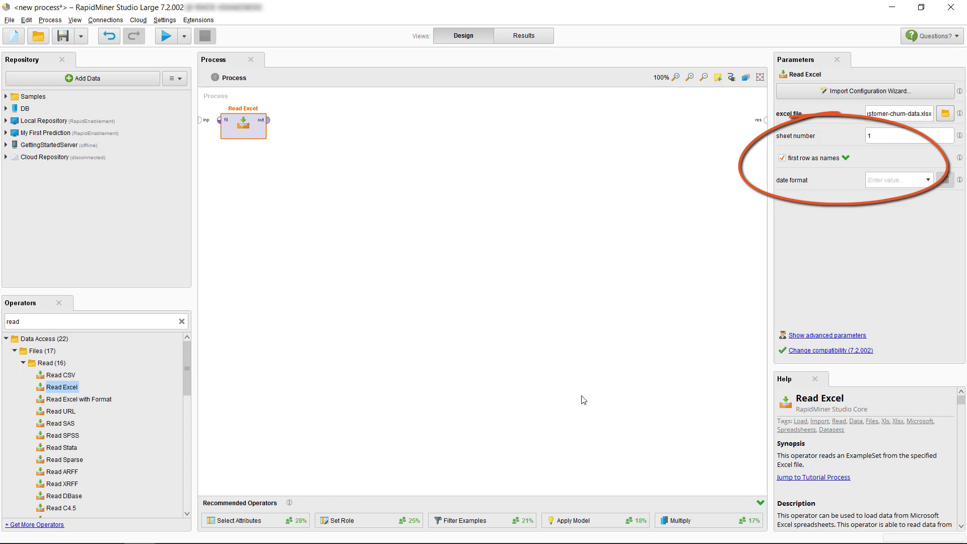
pyautogui.click(732, 78)
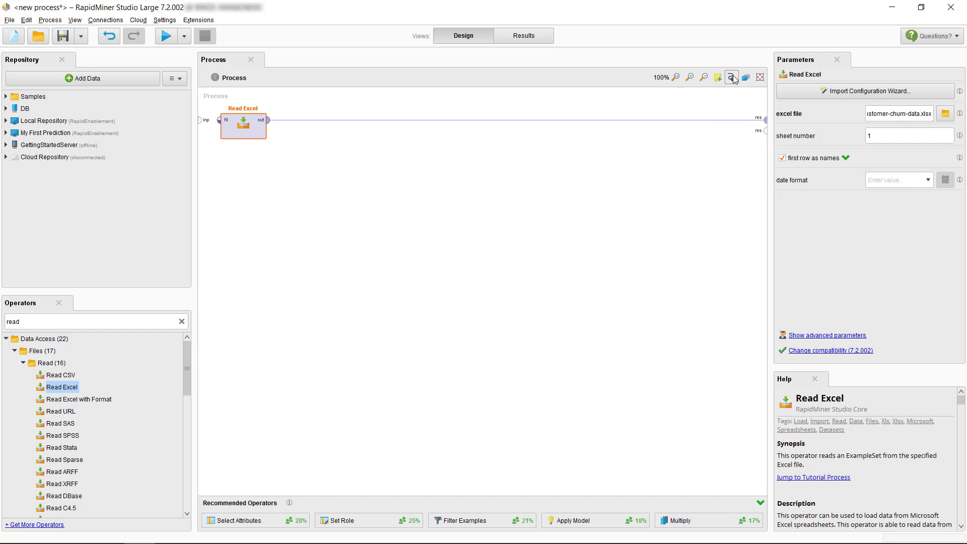
pyautogui.press('F11')
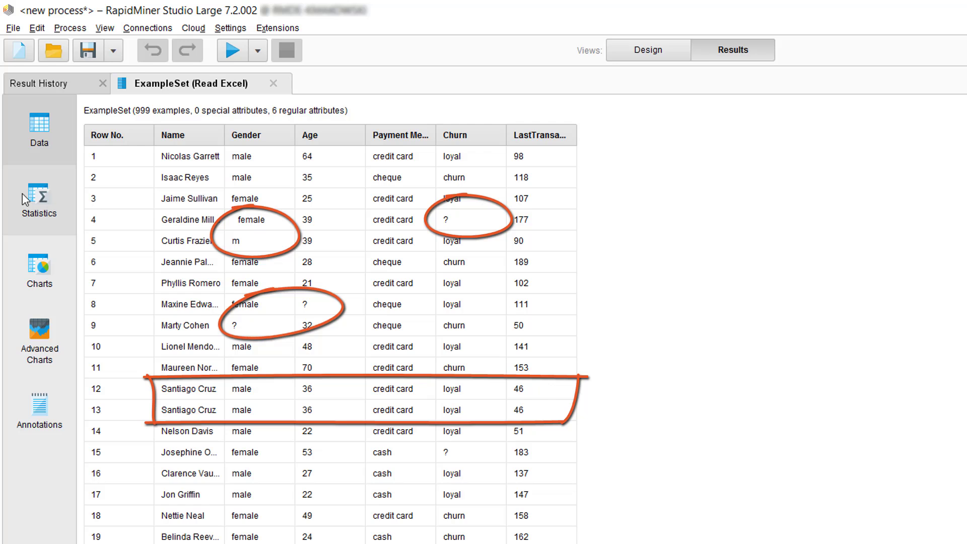
pyautogui.click(22, 193)
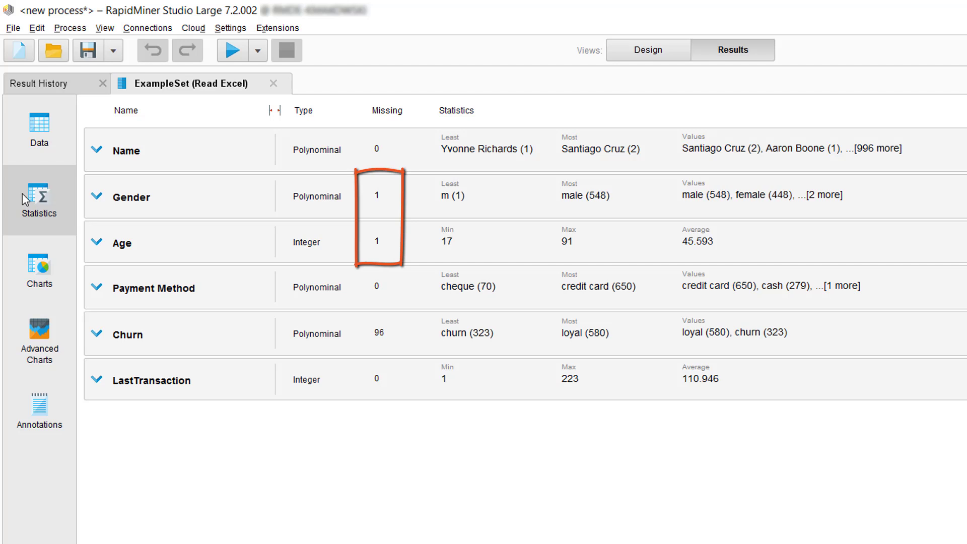
pyautogui.click(107, 204)
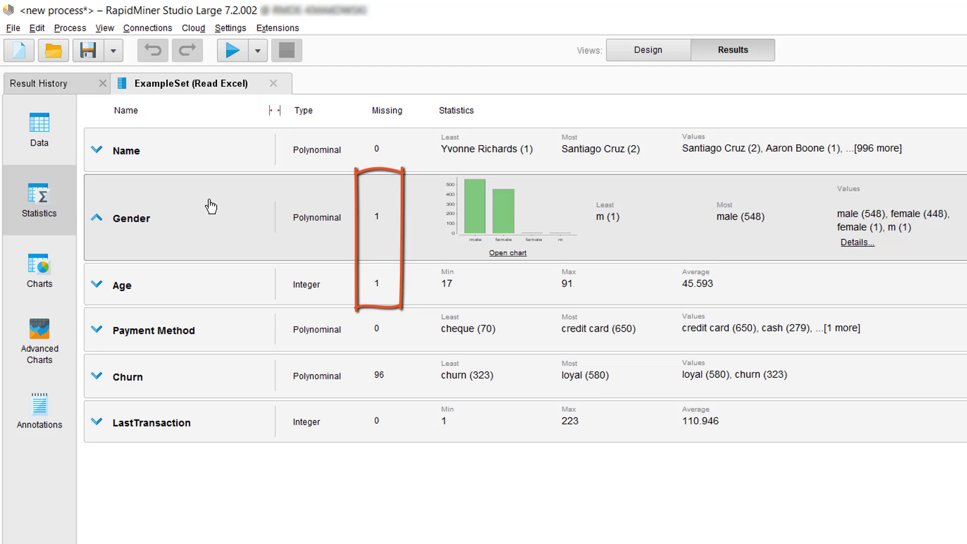
pyautogui.click(857, 242)
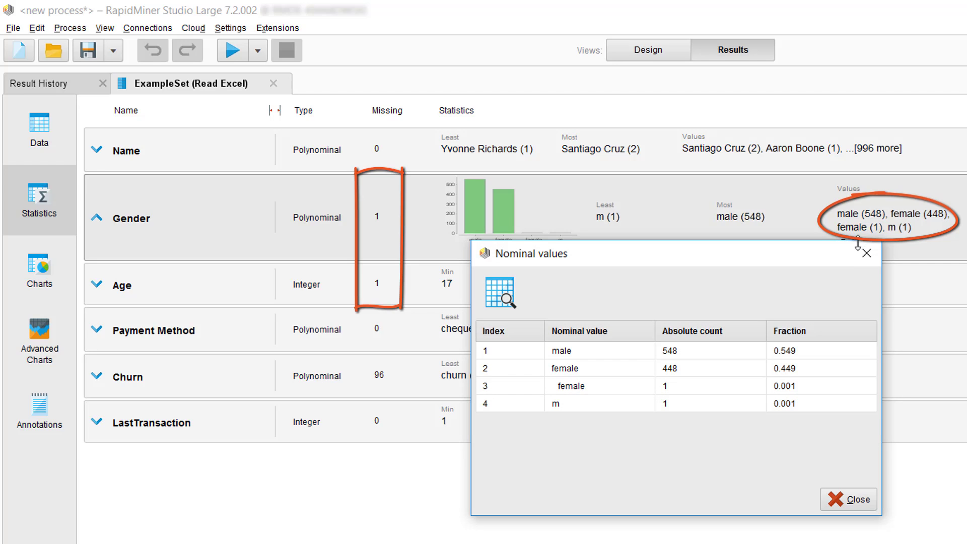
pyautogui.click(857, 501)
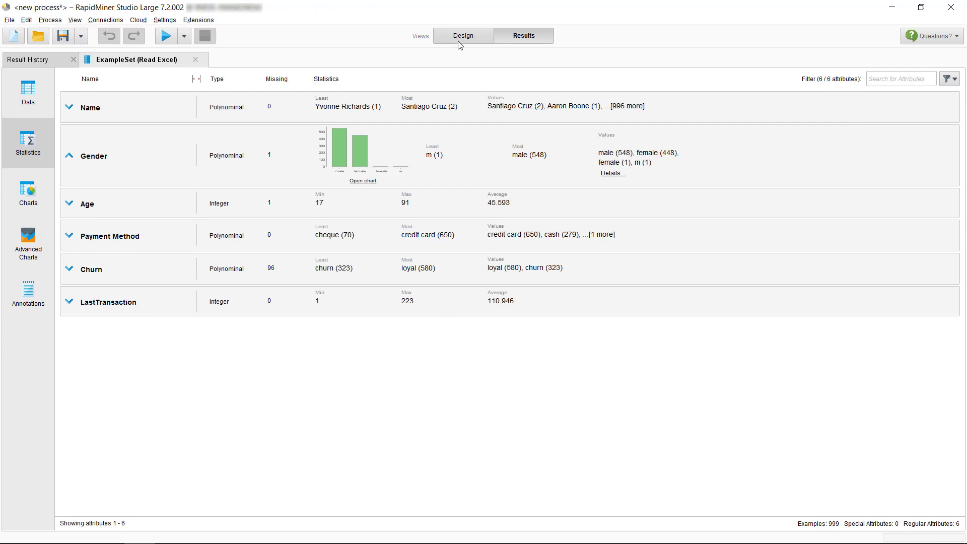
pyautogui.click(645, 52)
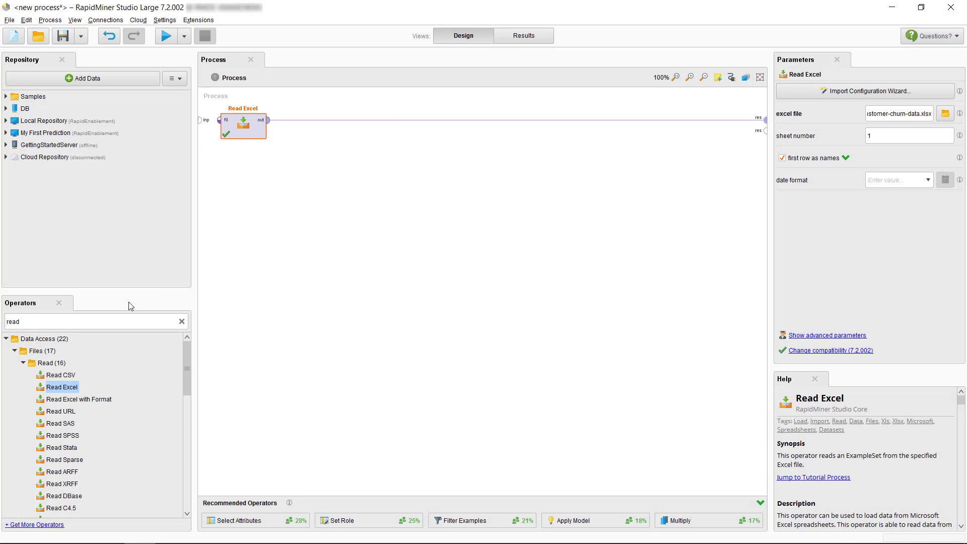
# Step: Insert a Trim operator on the connection after Read Excel
pyautogui.doubleClick(96, 325)
pyautogui.write('trim')
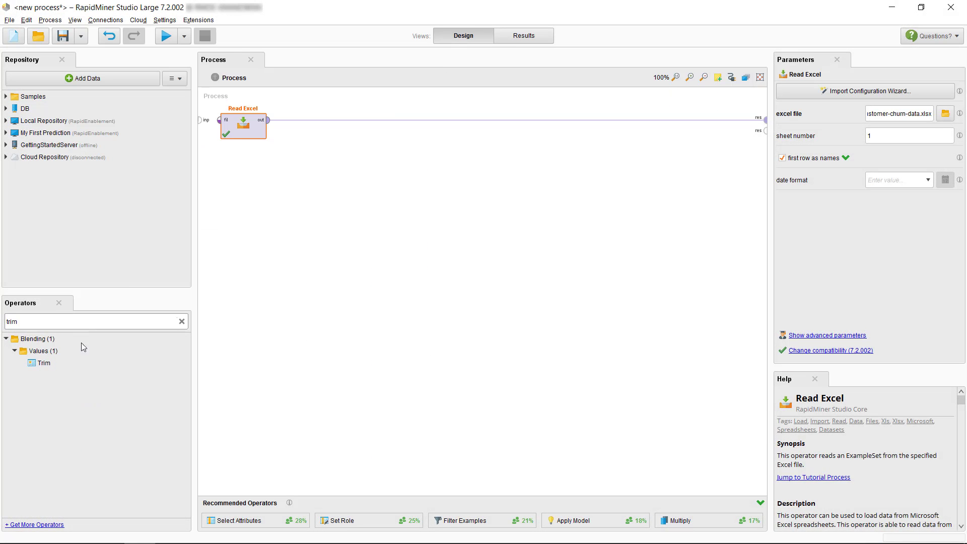
pyautogui.moveTo(44, 363); pyautogui.dragTo(303, 129)
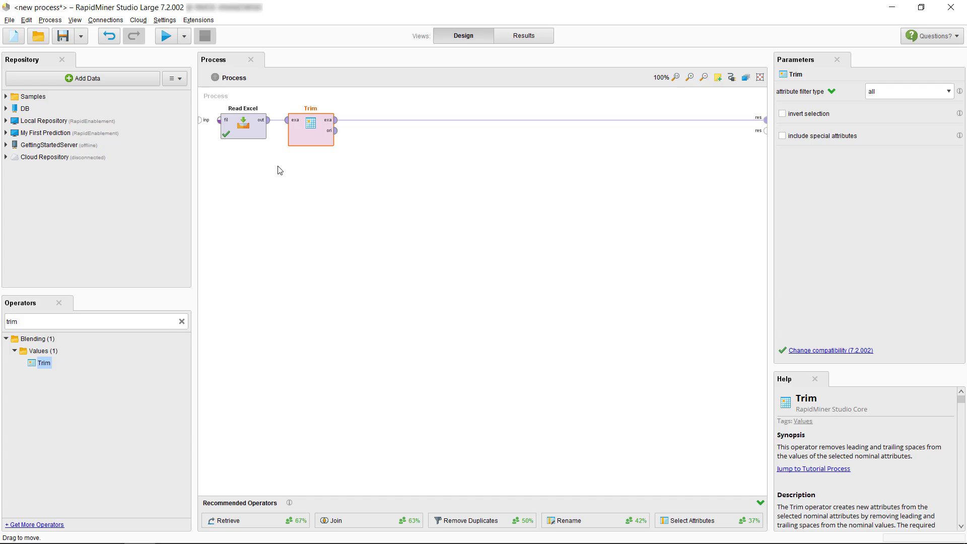
# Step: Add Filter Examples from Blending > Examples > Filter after Trim
pyautogui.click(181, 322)
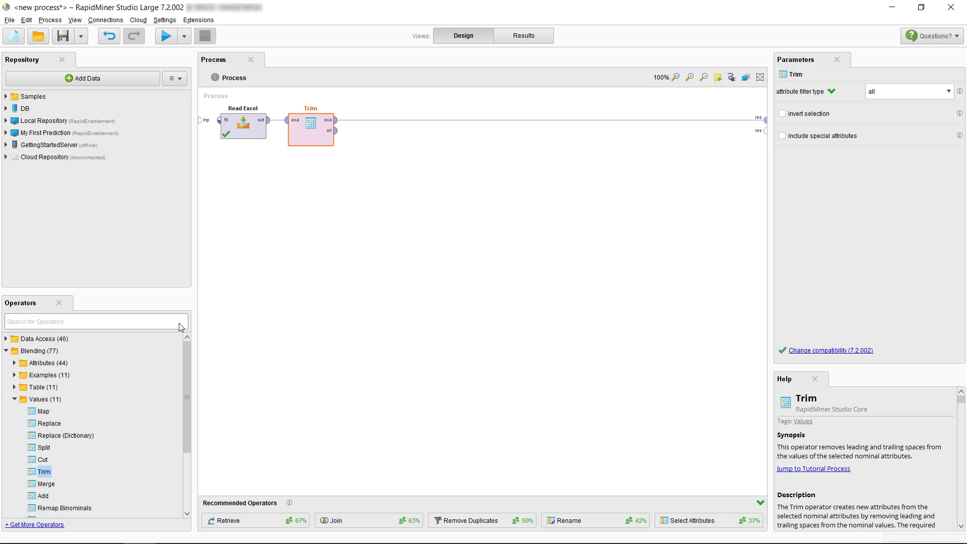
pyautogui.click(14, 376)
pyautogui.click(23, 388)
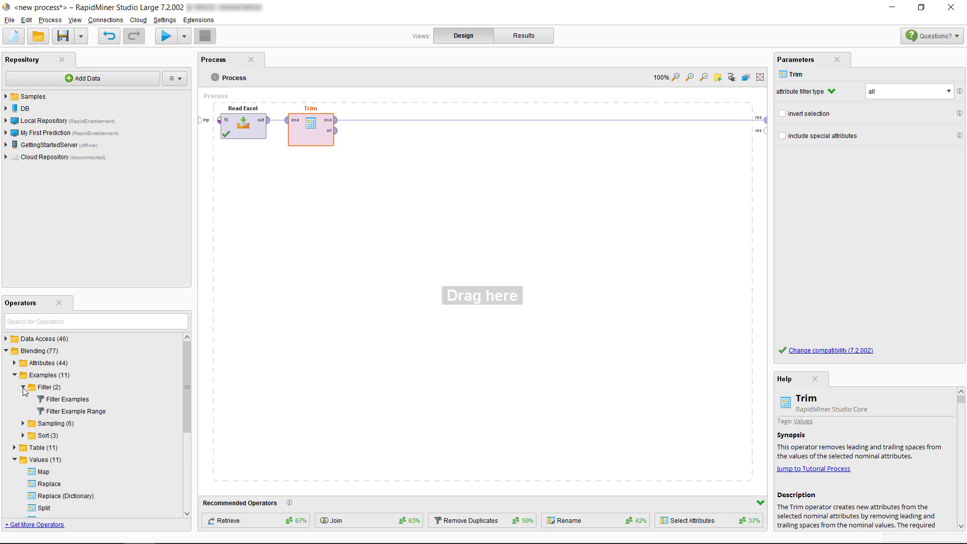
pyautogui.moveTo(61, 400); pyautogui.dragTo(371, 124)
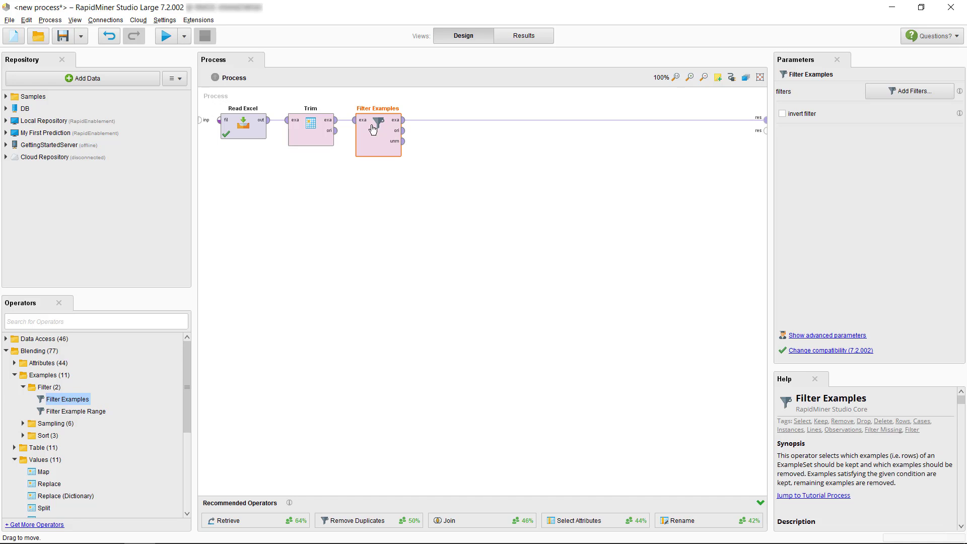
# Step: Try defining a Gender filter in Filter Examples, then cancel, leaving the filter list empty
pyautogui.click(886, 94)
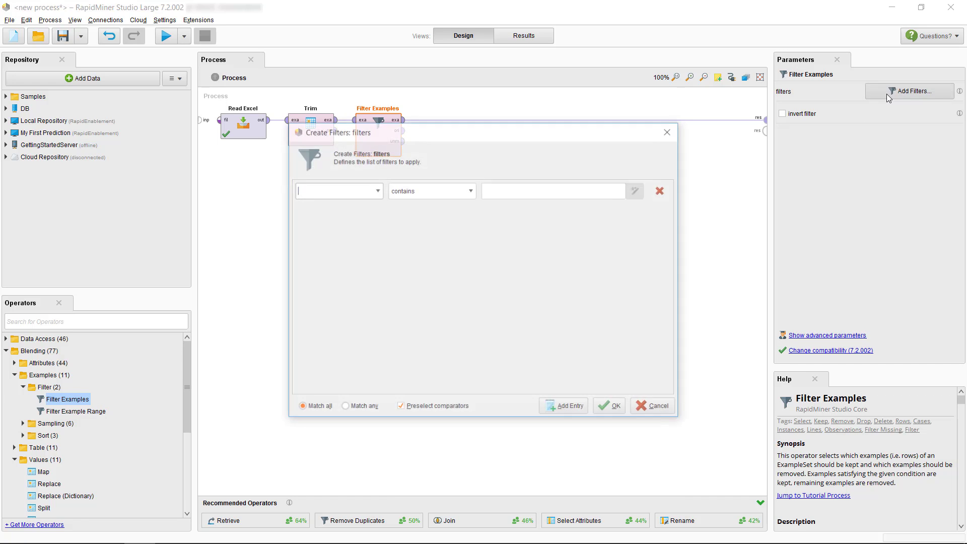
pyautogui.click(376, 191)
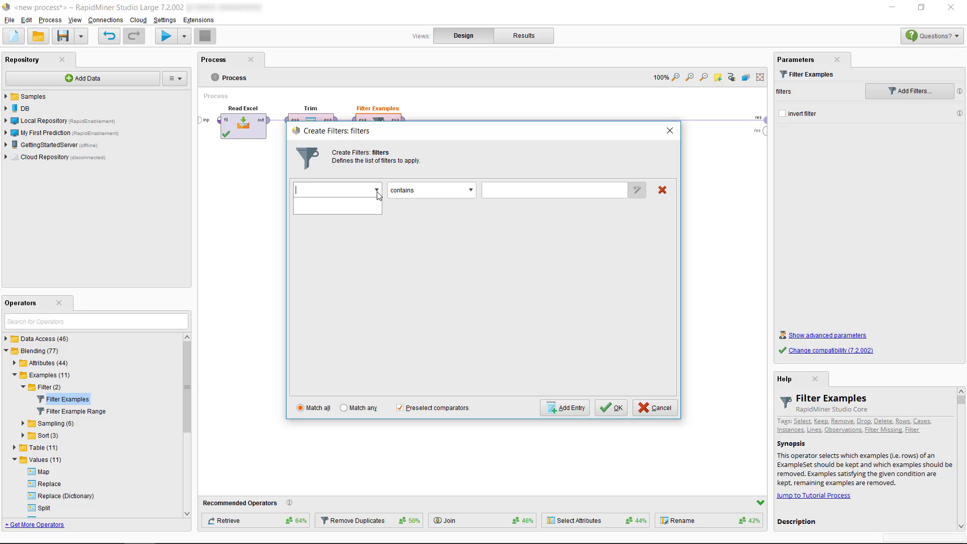
pyautogui.click(377, 191)
pyautogui.write('Gender')
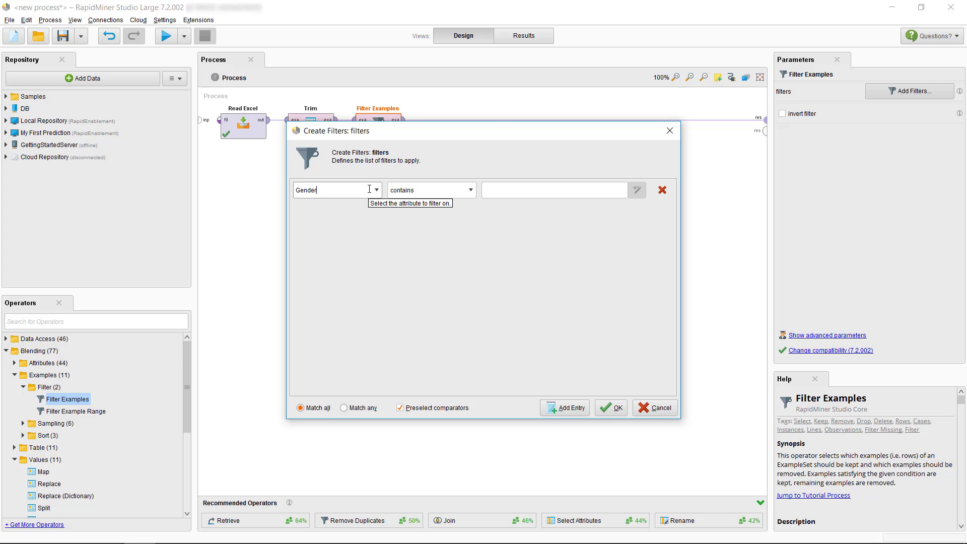
pyautogui.click(662, 416)
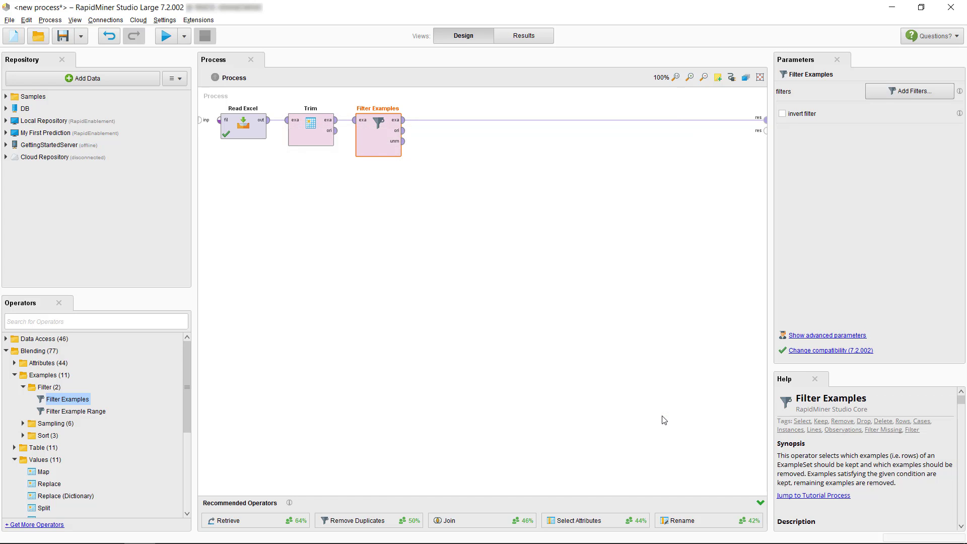
# Step: Re-run the Read Excel import wizard on raw-customer-churn-data.xlsx, turning off first row as names
pyautogui.click(247, 131)
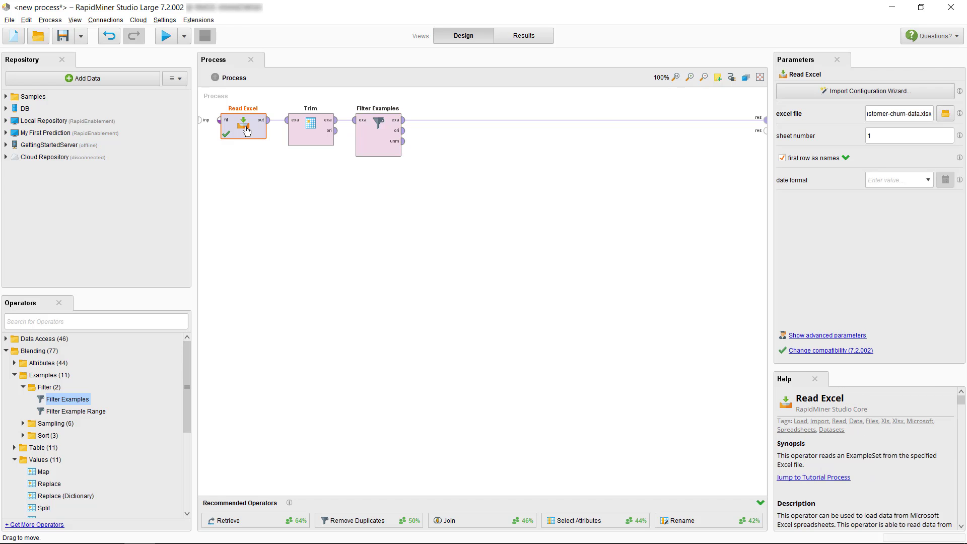
pyautogui.click(823, 94)
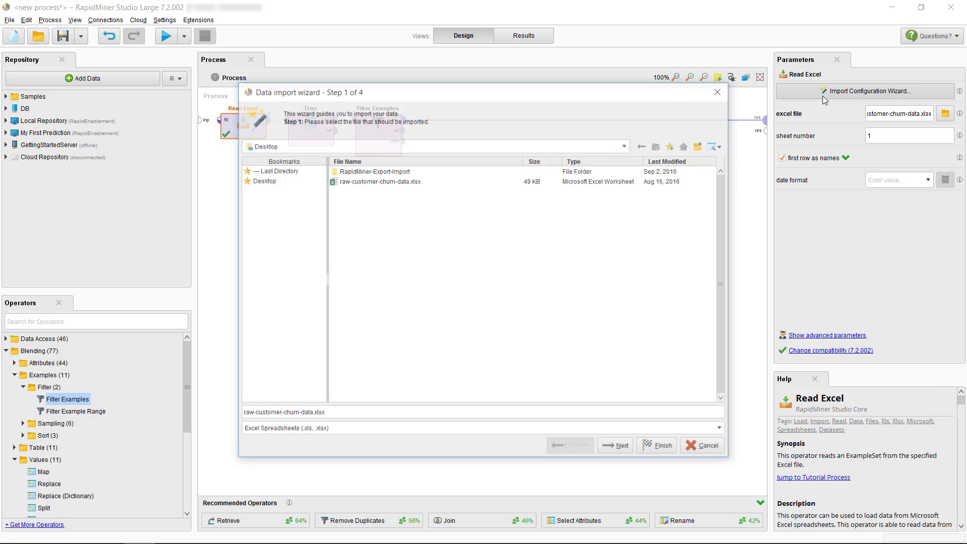
pyautogui.click(383, 181)
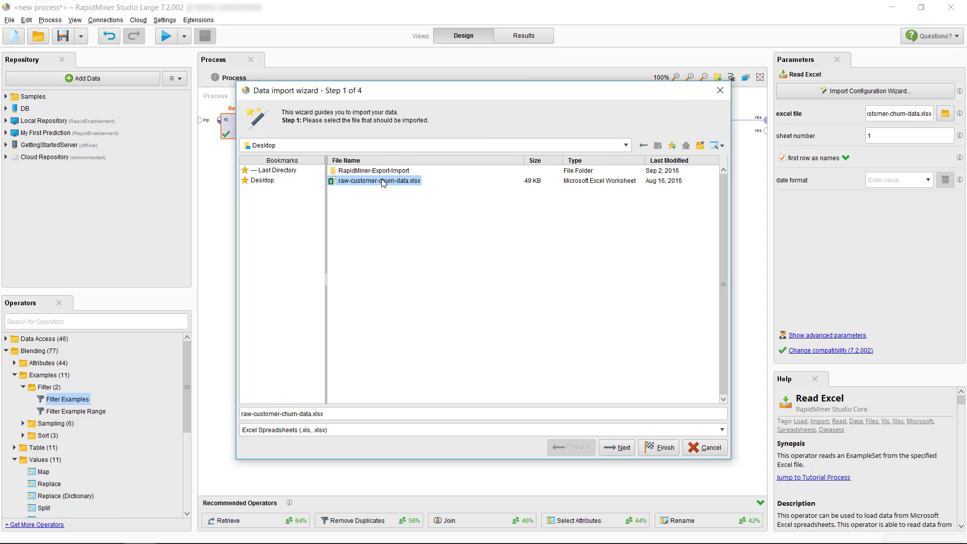
pyautogui.click(619, 449)
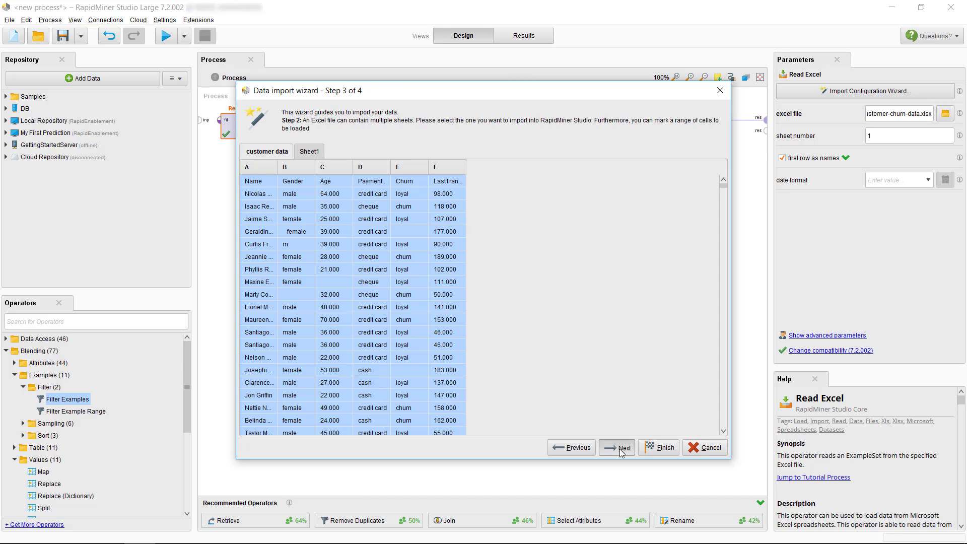
pyautogui.click(620, 449)
pyautogui.click(620, 449)
pyautogui.click(647, 449)
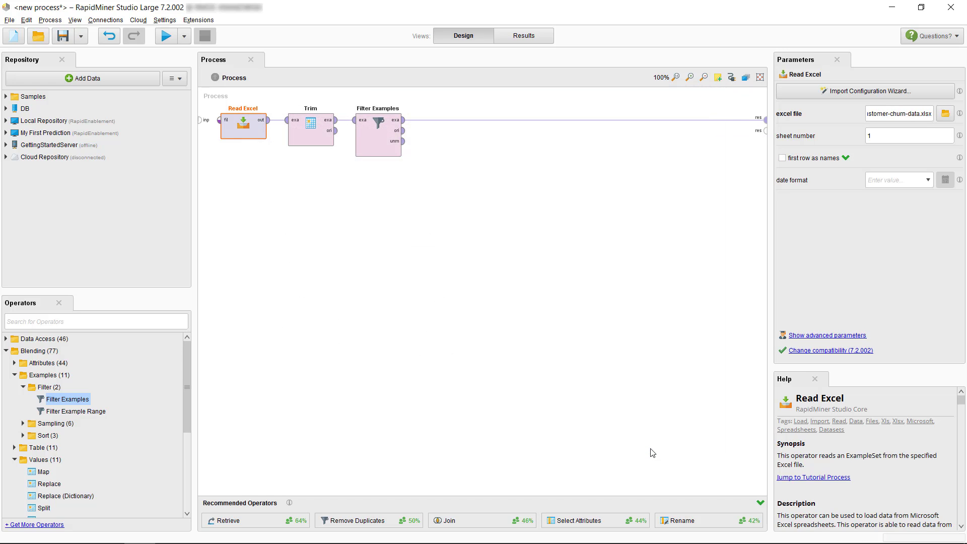
# Step: Give Filter Examples a first condition: Gender is not missing
pyautogui.click(388, 141)
pyautogui.click(912, 91)
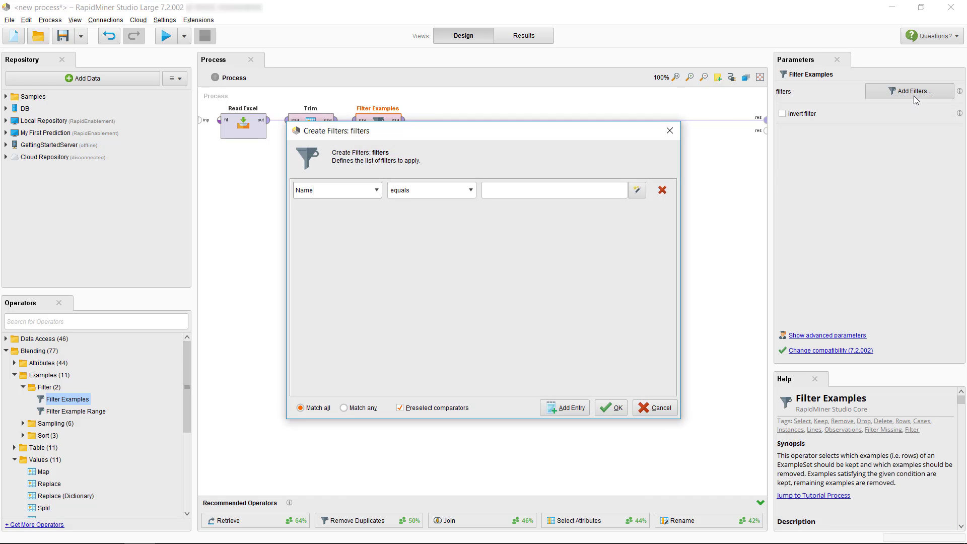
pyautogui.click(376, 190)
pyautogui.click(362, 211)
pyautogui.scroll(-1, 443, 233)
pyautogui.click(440, 267)
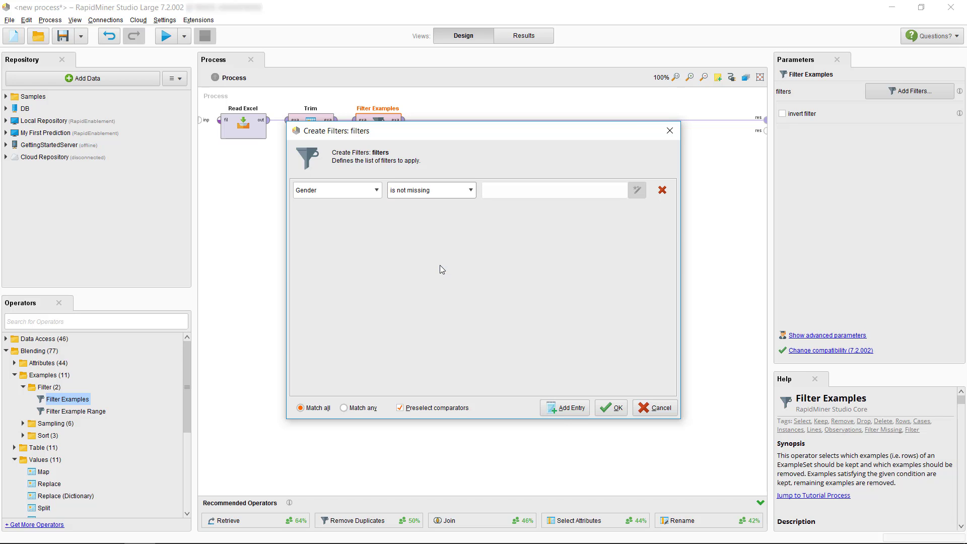
# Step: Add a second condition, Age is not missing, and confirm the filters
pyautogui.click(565, 408)
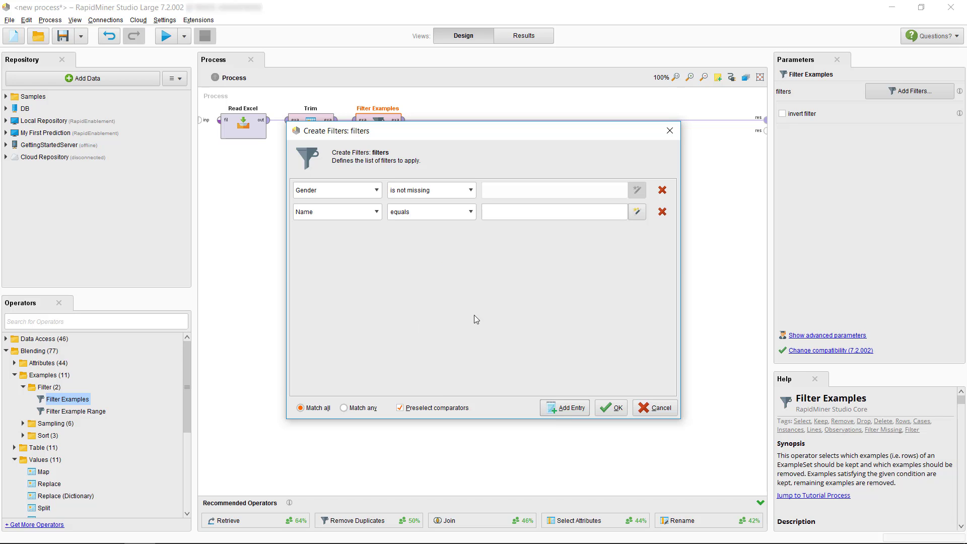
pyautogui.click(359, 211)
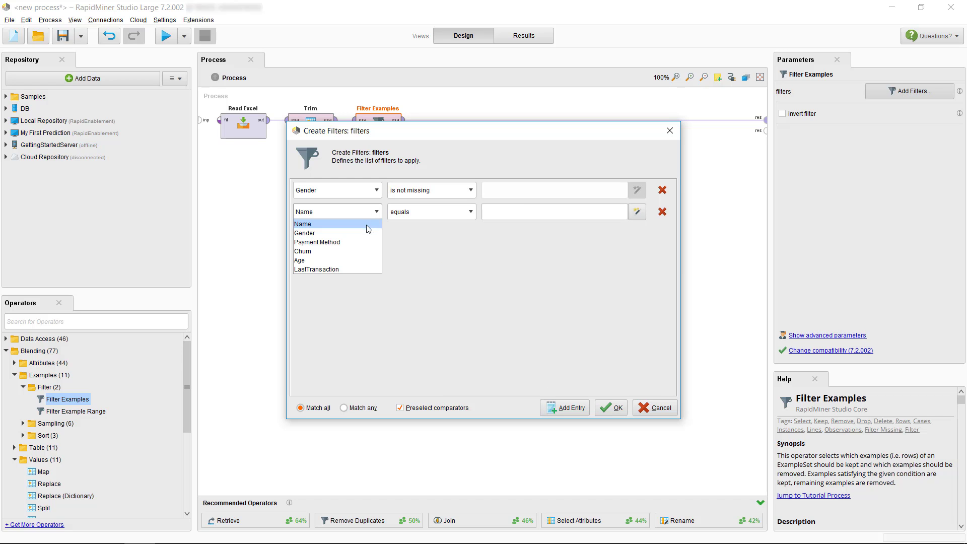
pyautogui.click(346, 261)
pyautogui.click(470, 213)
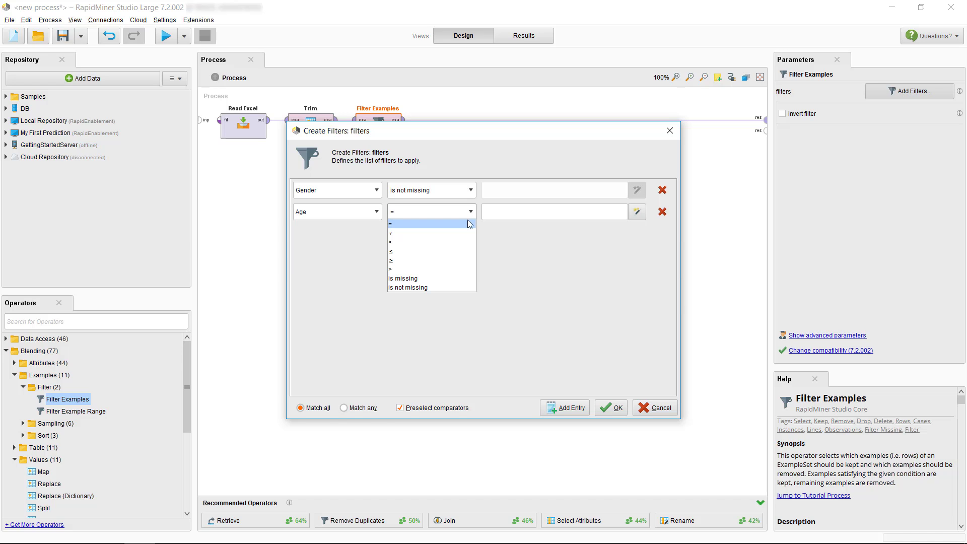
pyautogui.click(461, 286)
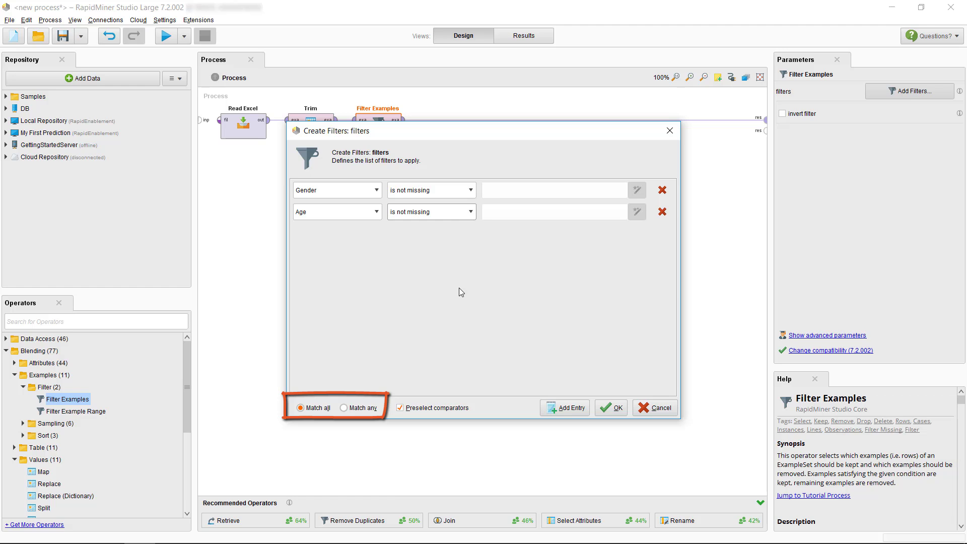
pyautogui.click(611, 408)
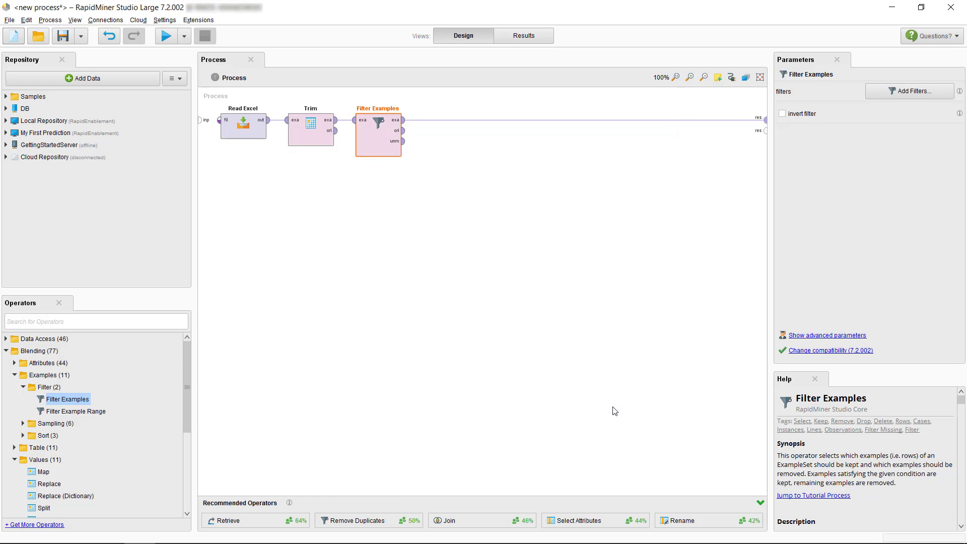
# Step: Insert Remove Duplicates after Filter Examples, then add a Replace operator after it
pyautogui.moveTo(358, 517); pyautogui.dragTo(443, 187)
pyautogui.moveTo(443, 129); pyautogui.dragTo(440, 126)
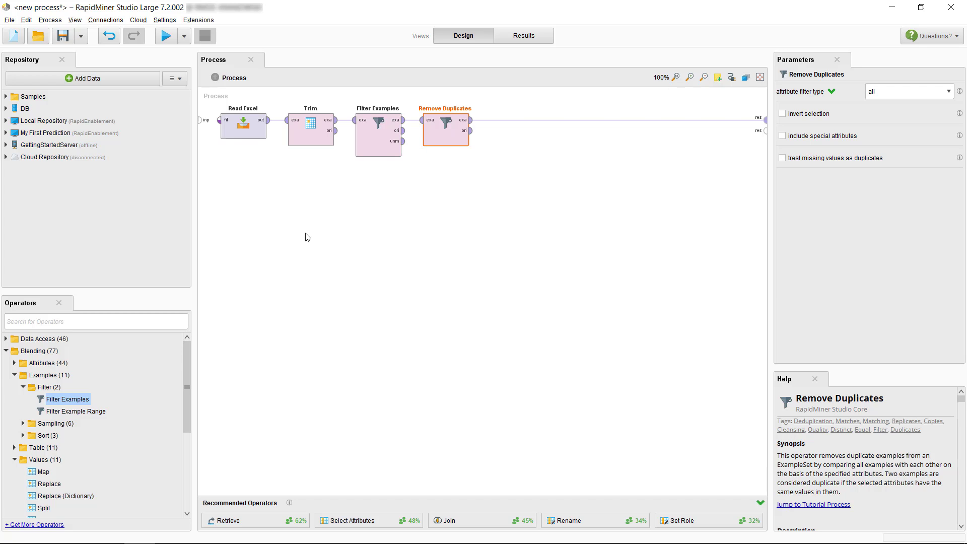
pyautogui.moveTo(46, 484); pyautogui.dragTo(503, 122)
# Step: Set Replace to the single attribute Gender, replacing m with male, and run the process
pyautogui.click(908, 93)
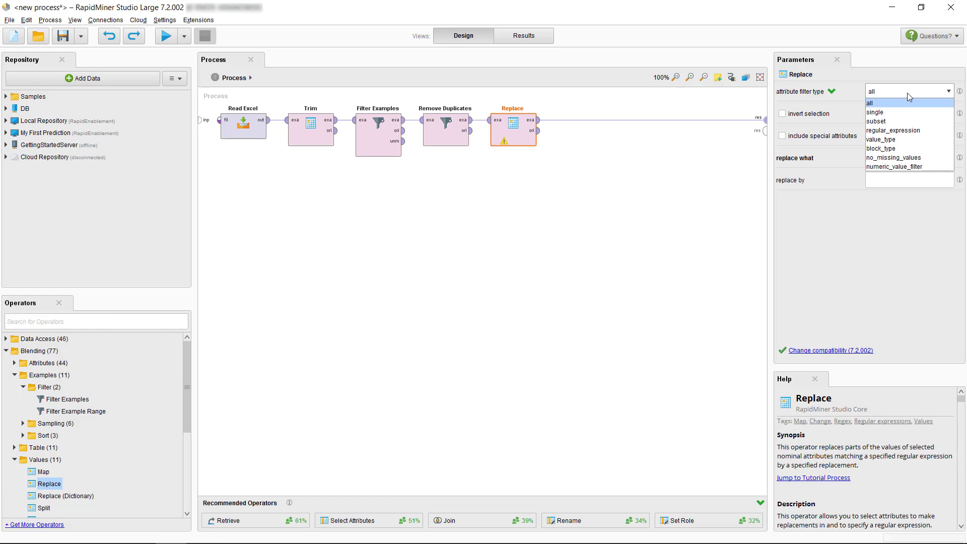
pyautogui.click(905, 99)
pyautogui.click(950, 114)
pyautogui.click(906, 134)
pyautogui.click(889, 178)
pyautogui.write('m')
pyautogui.click(888, 205)
pyautogui.write('male')
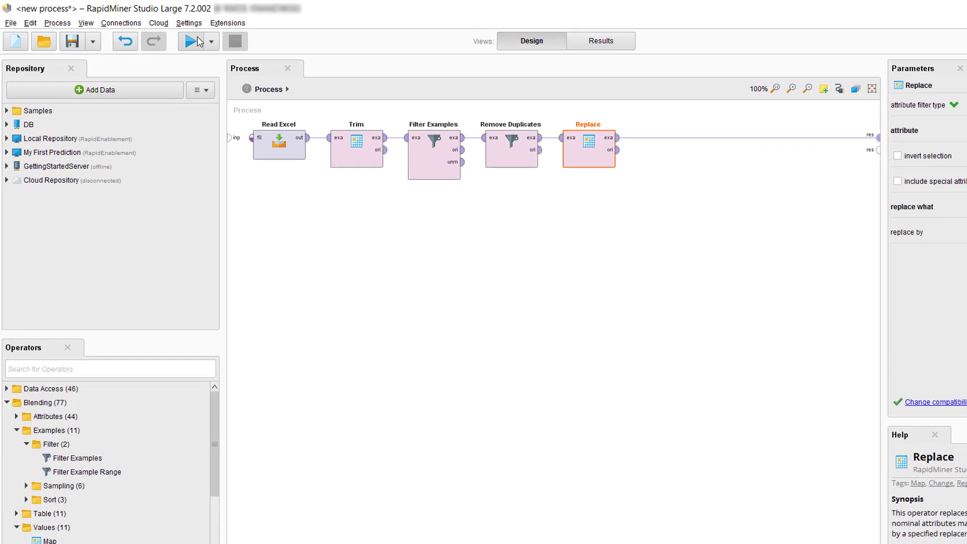
pyautogui.click(166, 37)
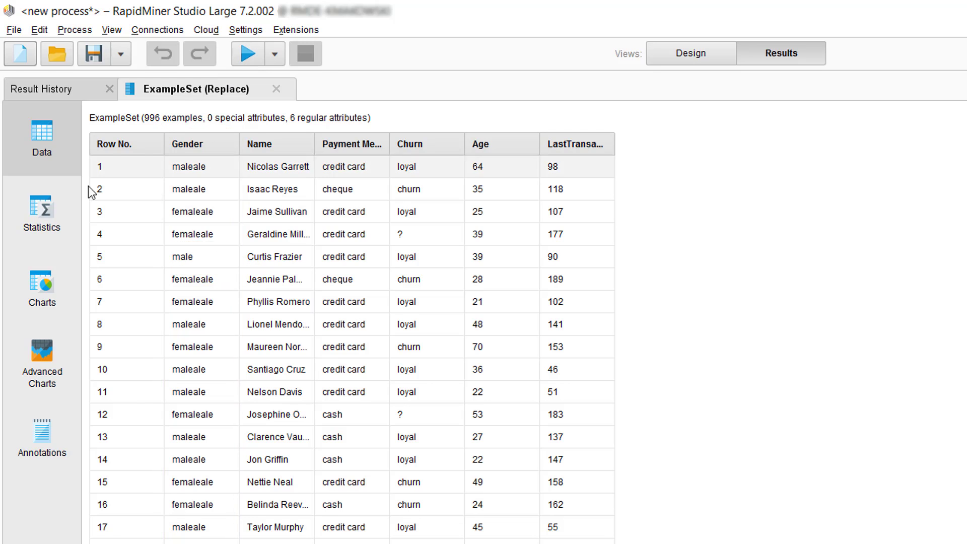
# Step: View the result's per-attribute Statistics, then switch back to the Design view
pyautogui.click(44, 209)
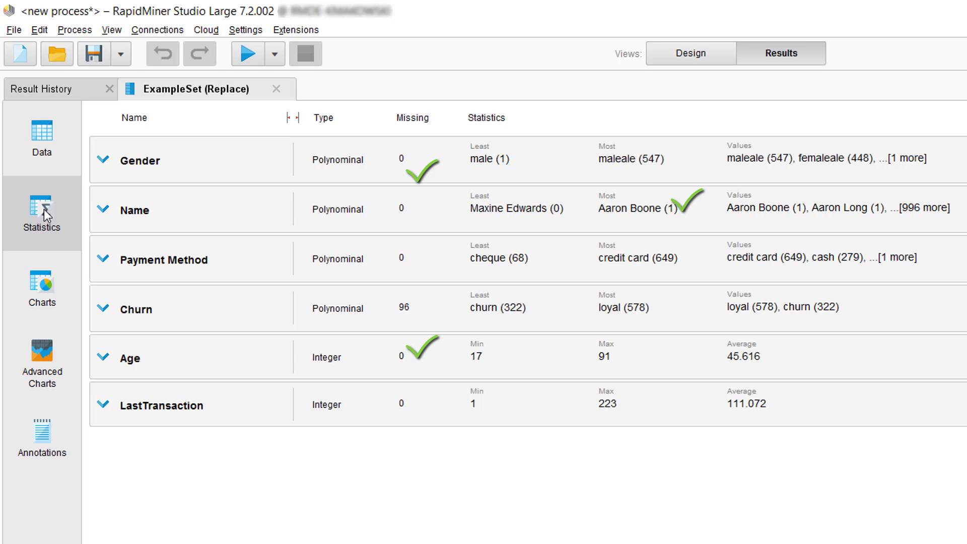
pyautogui.click(684, 59)
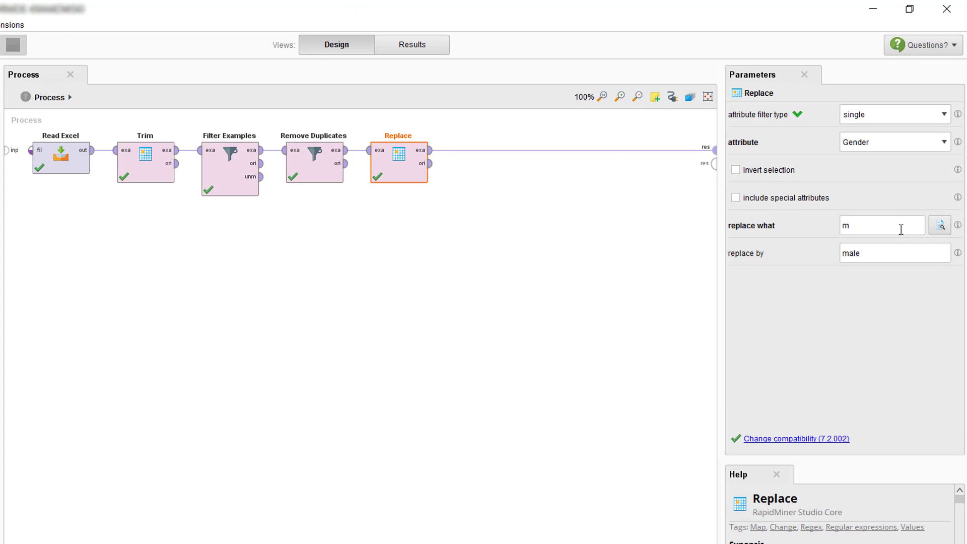
# Step: Change the Replace 'replace what' regex from m to \b[m]\b and apply it
pyautogui.click(945, 232)
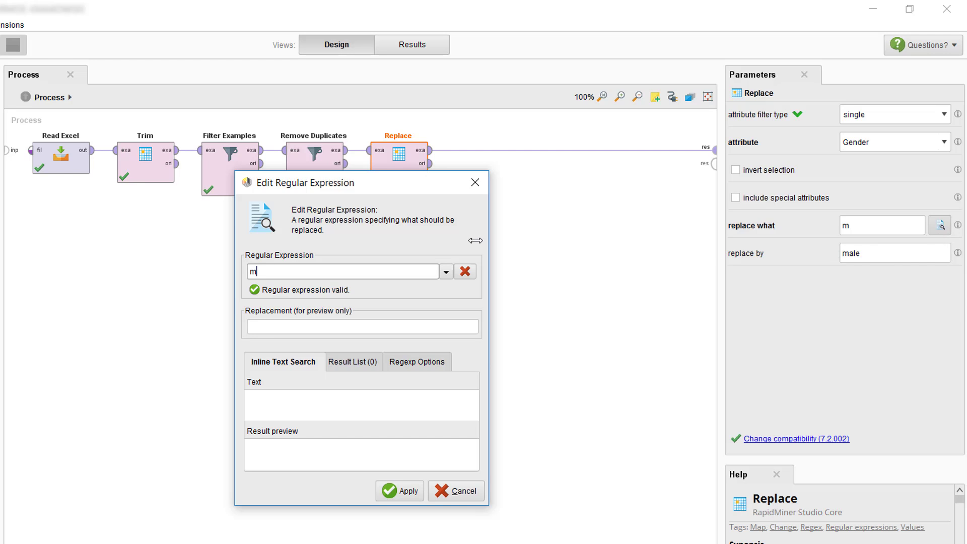
pyautogui.moveTo(281, 272); pyautogui.dragTo(201, 270)
pyautogui.write('[m]')
pyautogui.press('Home')
pyautogui.write('\x08')
pyautogui.press('End')
pyautogui.write('\x08')
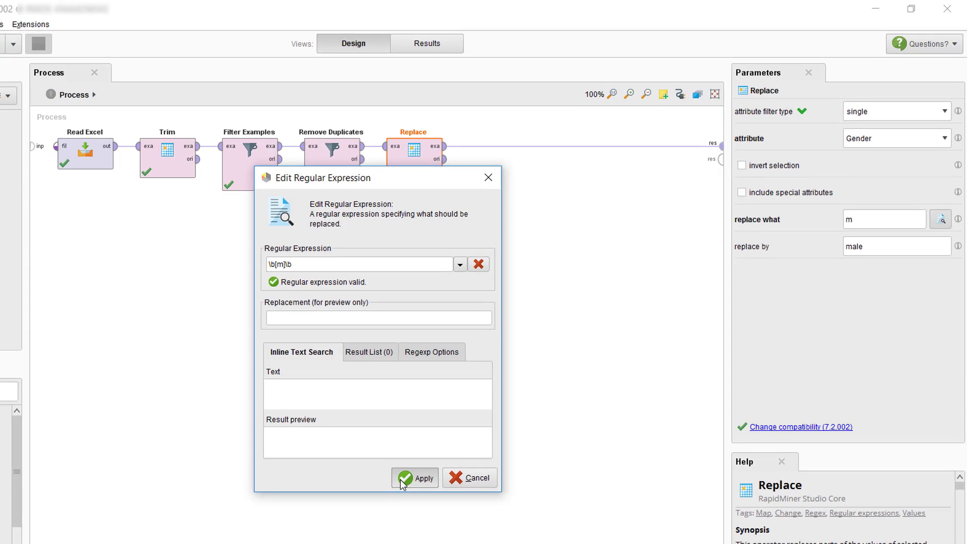
pyautogui.click(408, 475)
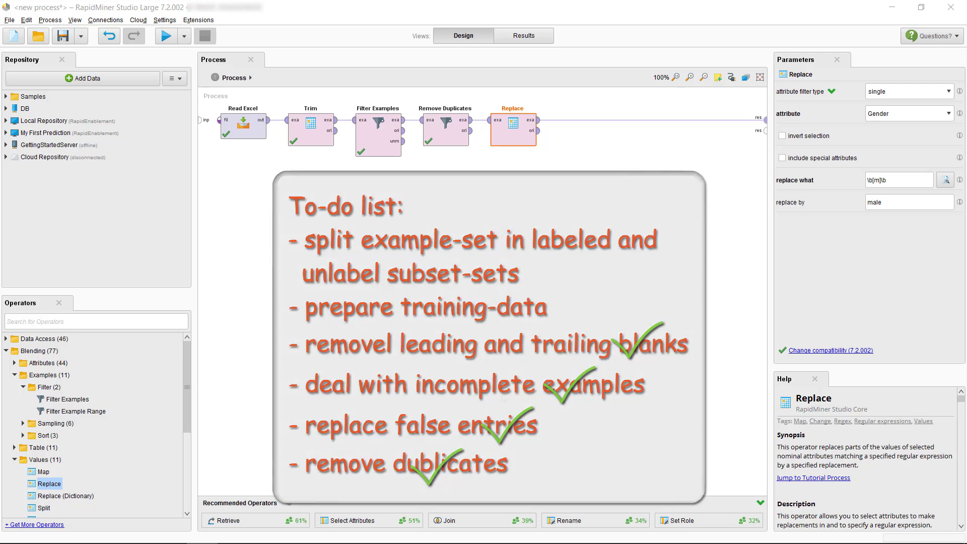
# Step: Copy and paste Filter Examples, wiring the copy between Replace and the result
pyautogui.rightClick(379, 143)
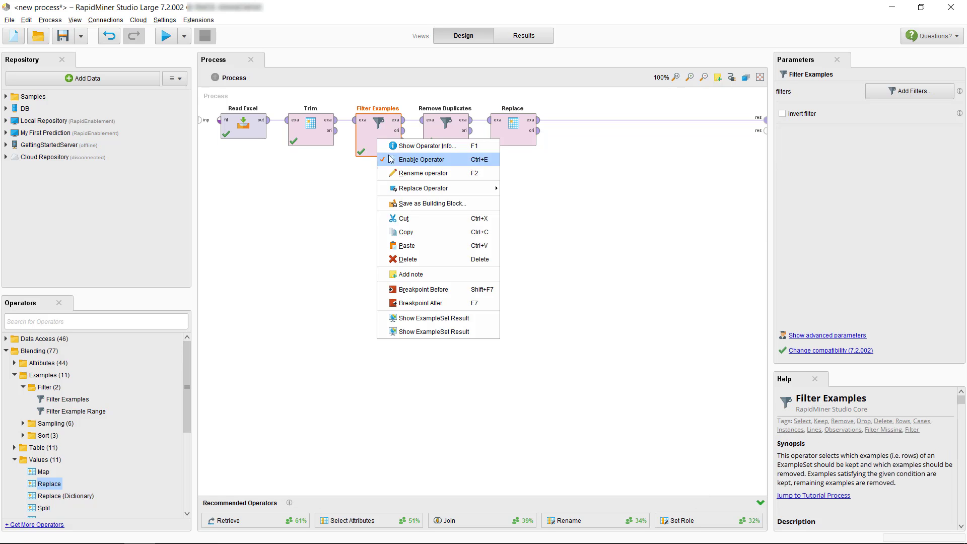
pyautogui.click(477, 219)
pyautogui.rightClick(477, 217)
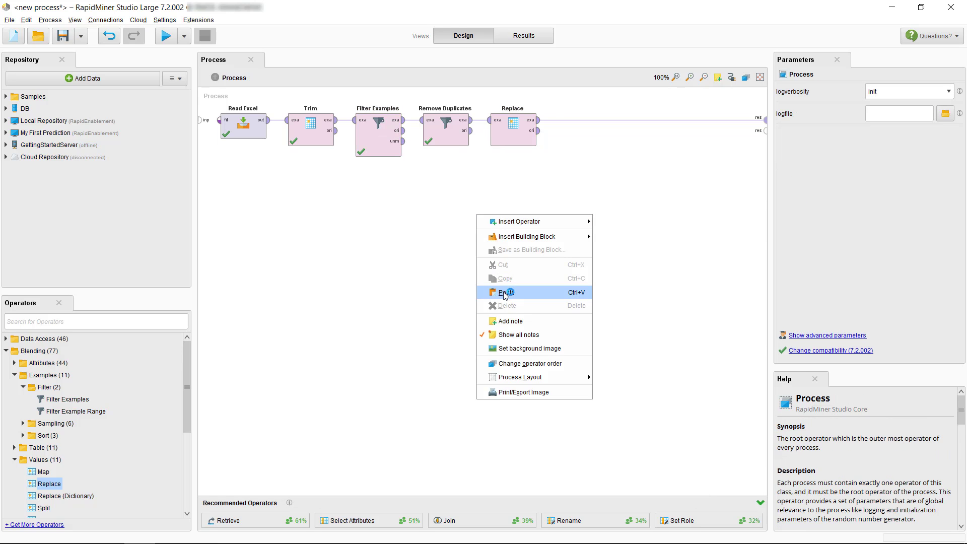
pyautogui.click(506, 292)
pyautogui.moveTo(479, 237); pyautogui.dragTo(567, 124)
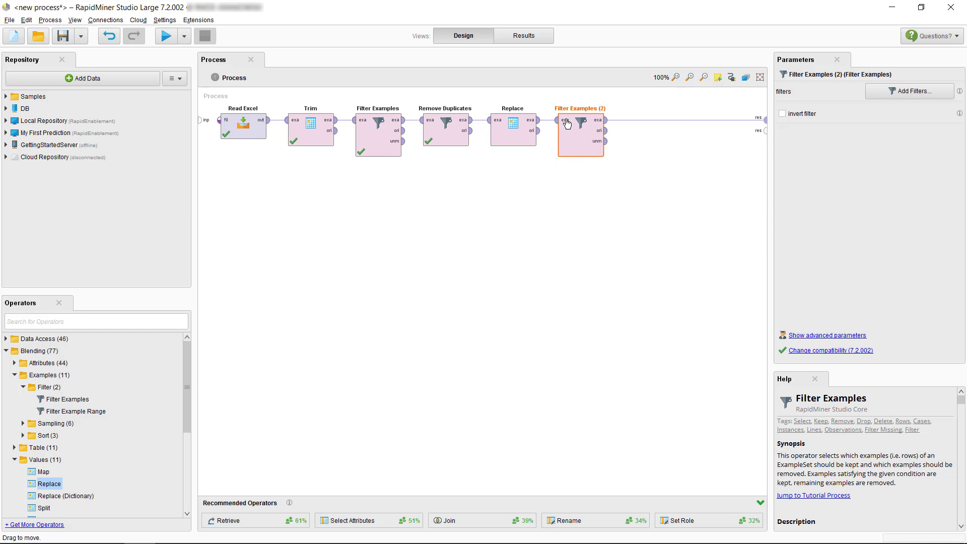
# Step: Make the copy keep only rows where Churn is not missing, removing the Age condition
pyautogui.click(885, 94)
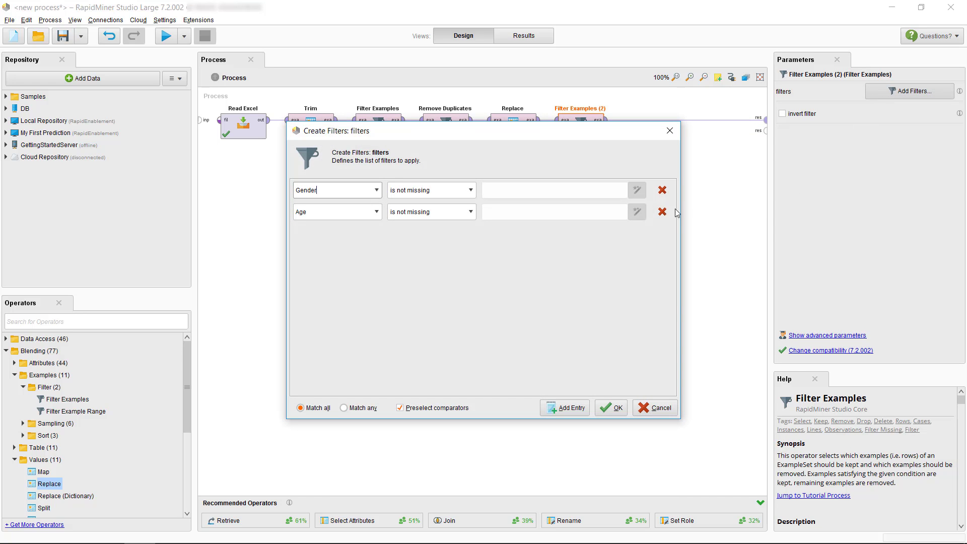
pyautogui.click(665, 212)
pyautogui.click(376, 191)
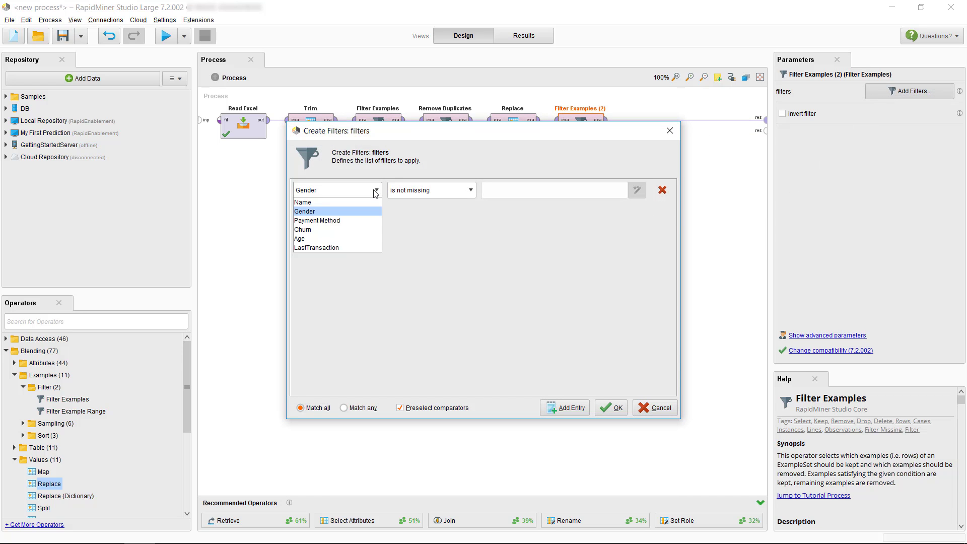
pyautogui.click(336, 230)
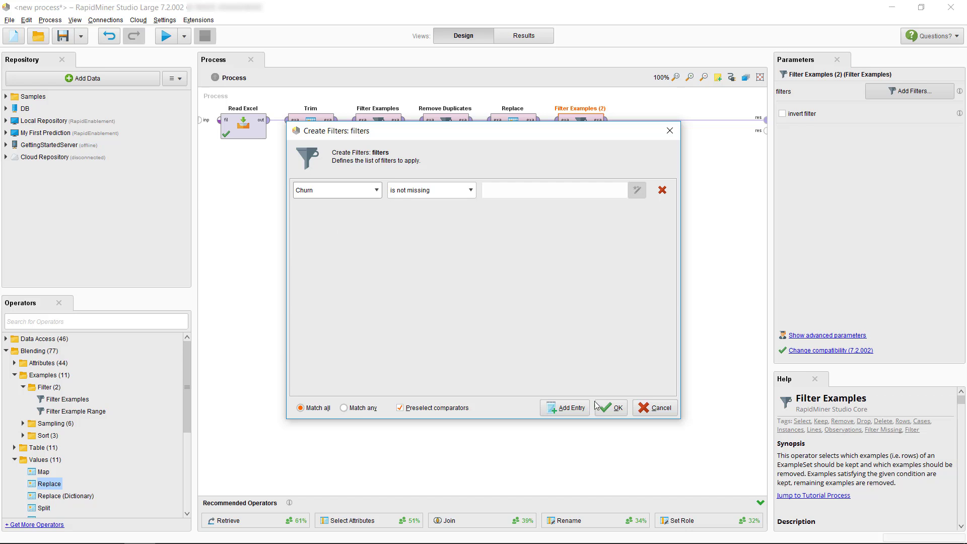
pyautogui.click(611, 408)
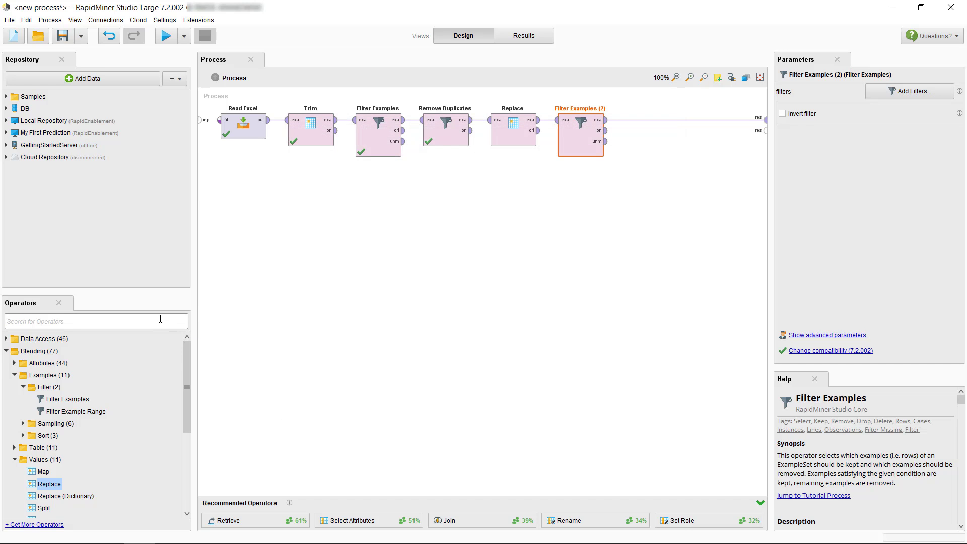
# Step: Add a Store fed by Filter Examples (2)'s unmatched output, saving to data/unlabeled-customers in Local Repository
pyautogui.write('store')
pyautogui.click(37, 352)
pyautogui.moveTo(38, 356); pyautogui.dragTo(544, 305)
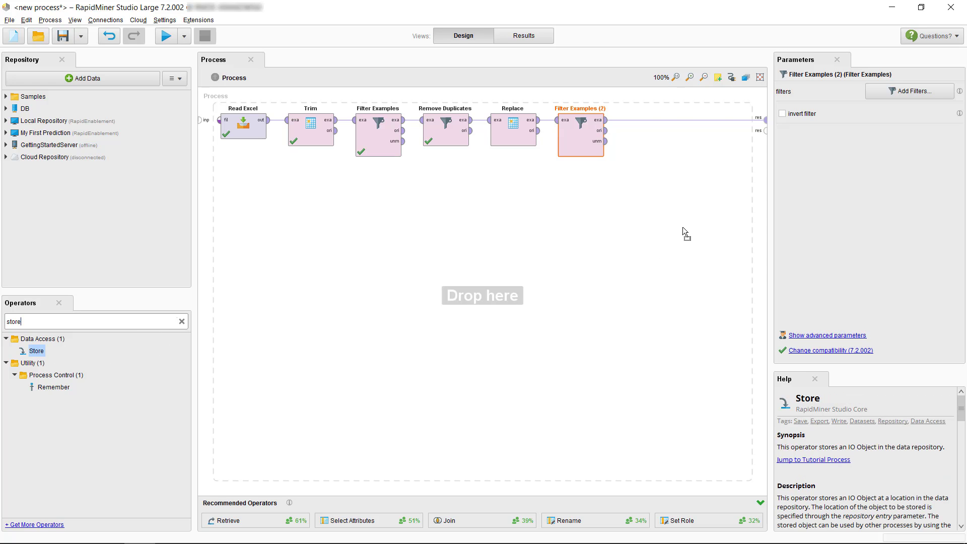
pyautogui.moveTo(683, 232); pyautogui.dragTo(692, 277)
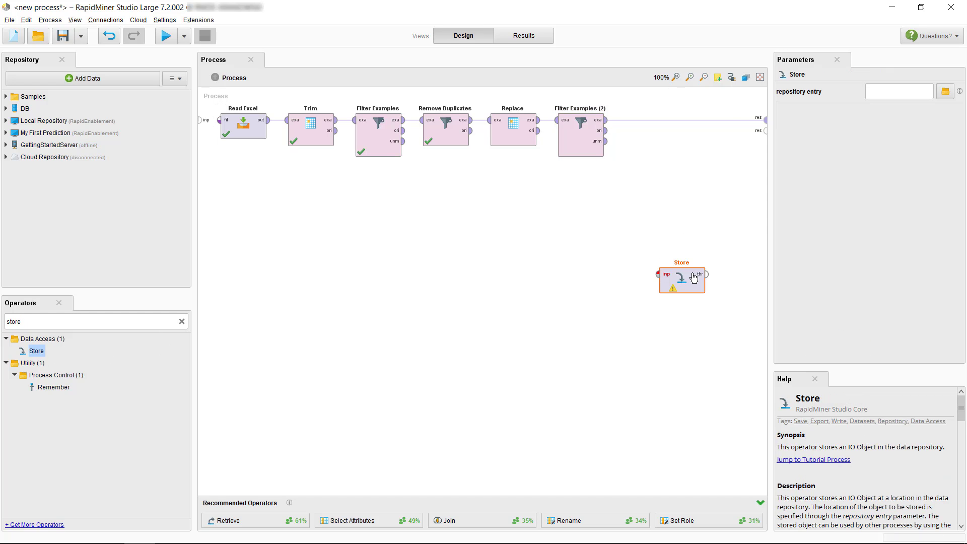
pyautogui.moveTo(607, 142); pyautogui.dragTo(658, 275)
pyautogui.click(947, 91)
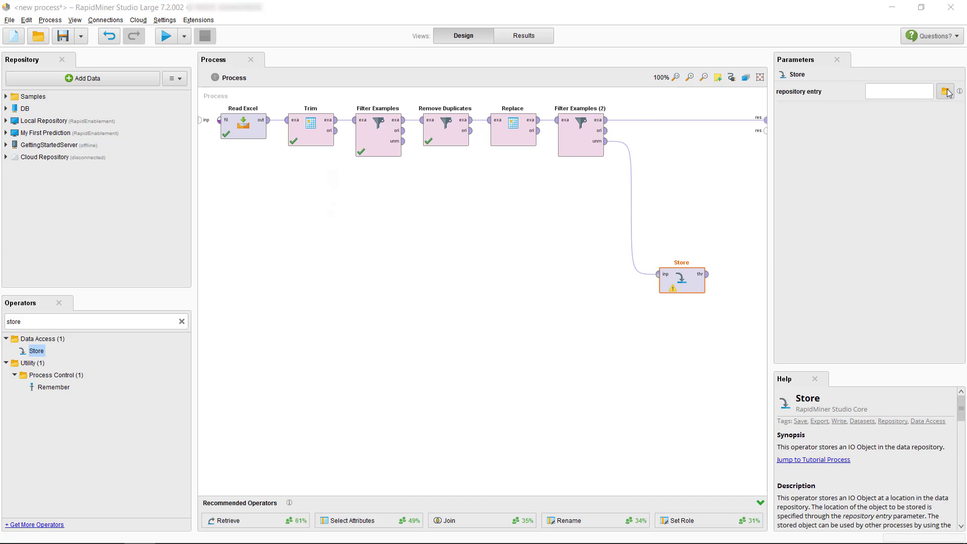
pyautogui.click(314, 200)
pyautogui.click(342, 213)
pyautogui.click(368, 348)
pyautogui.write('unlabeled-customers')
pyautogui.click(596, 398)
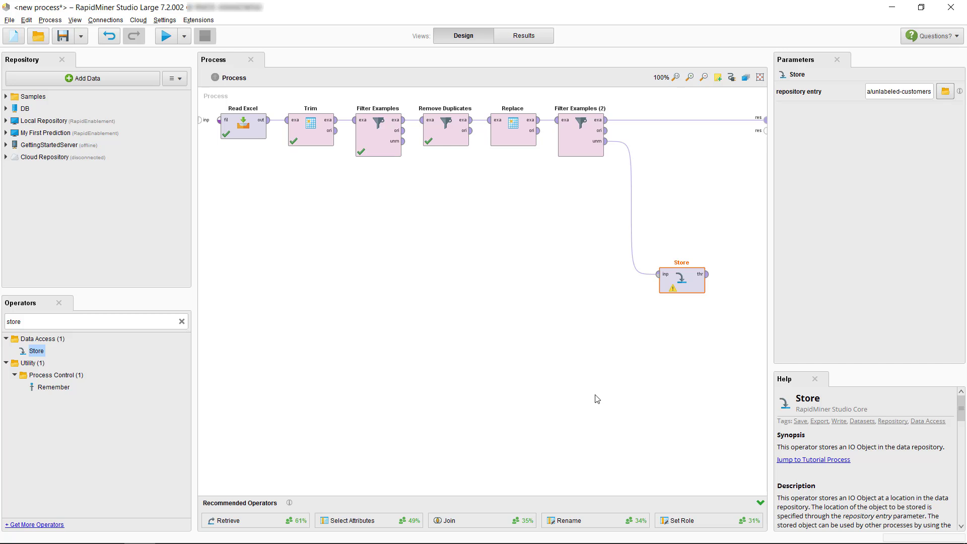
# Step: Insert Select Attributes before Store, set to a single attribute, Churn, to drop it
pyautogui.moveTo(363, 526)
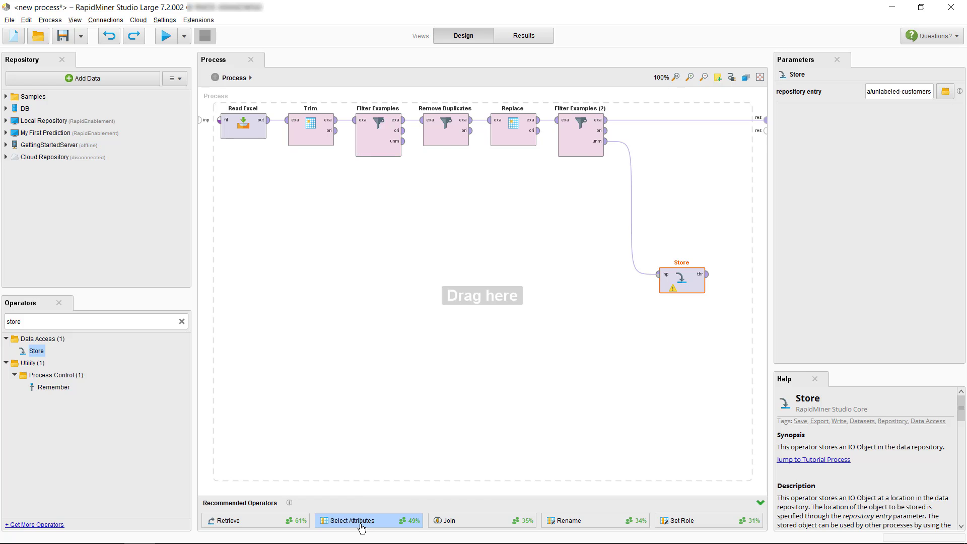
pyautogui.moveTo(362, 526); pyautogui.dragTo(560, 284)
pyautogui.moveTo(627, 215); pyautogui.dragTo(627, 213)
pyautogui.click(891, 93)
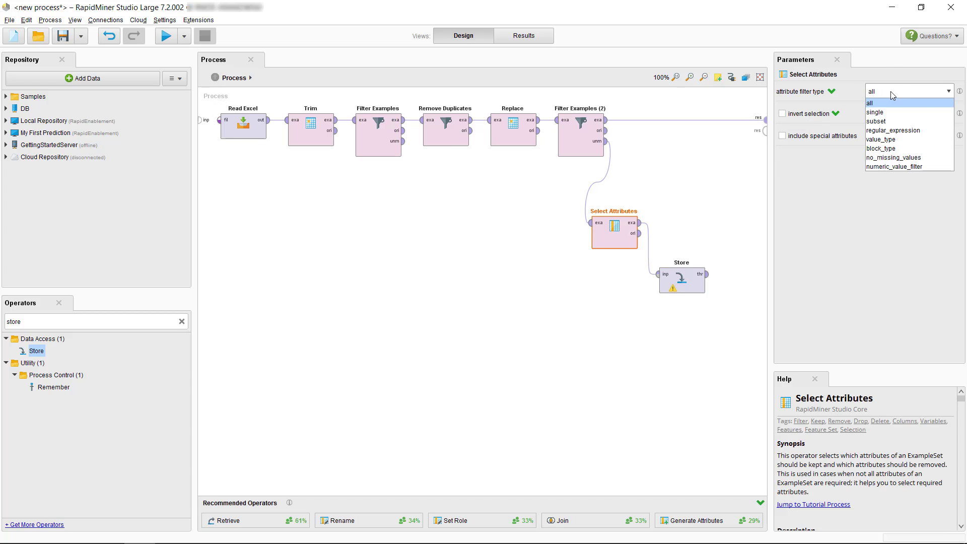
pyautogui.click(887, 110)
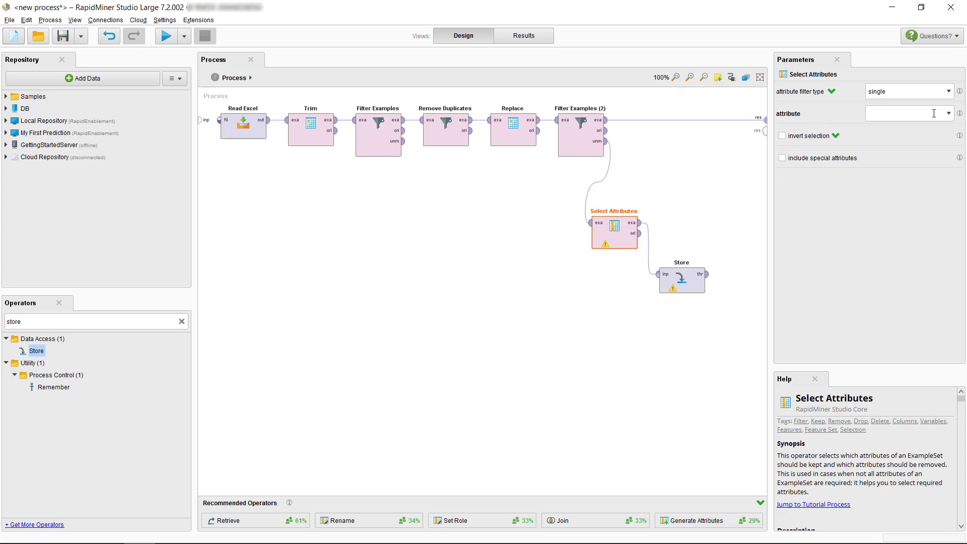
pyautogui.click(949, 114)
pyautogui.click(896, 132)
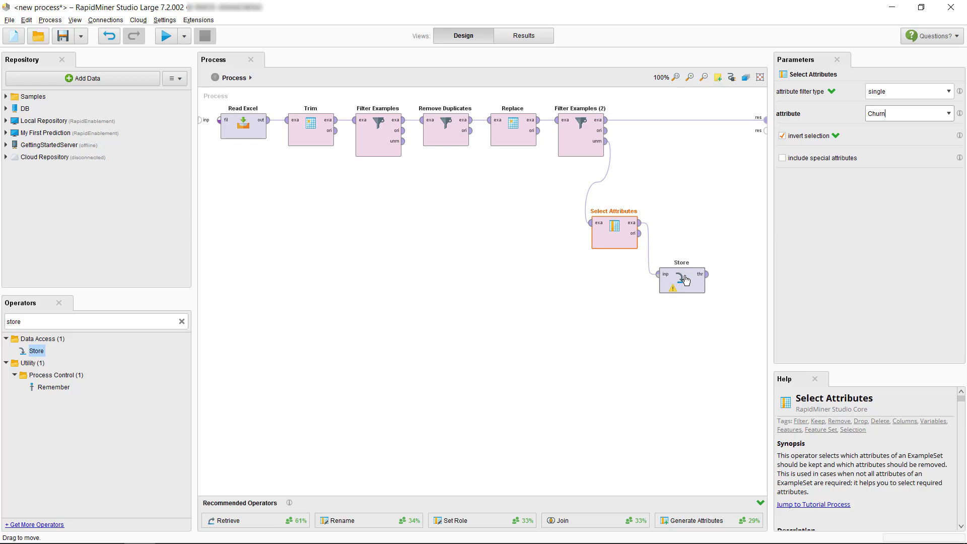
pyautogui.moveTo(685, 279); pyautogui.dragTo(501, 330)
pyautogui.moveTo(555, 495); pyautogui.dragTo(374, 509)
pyautogui.click(760, 78)
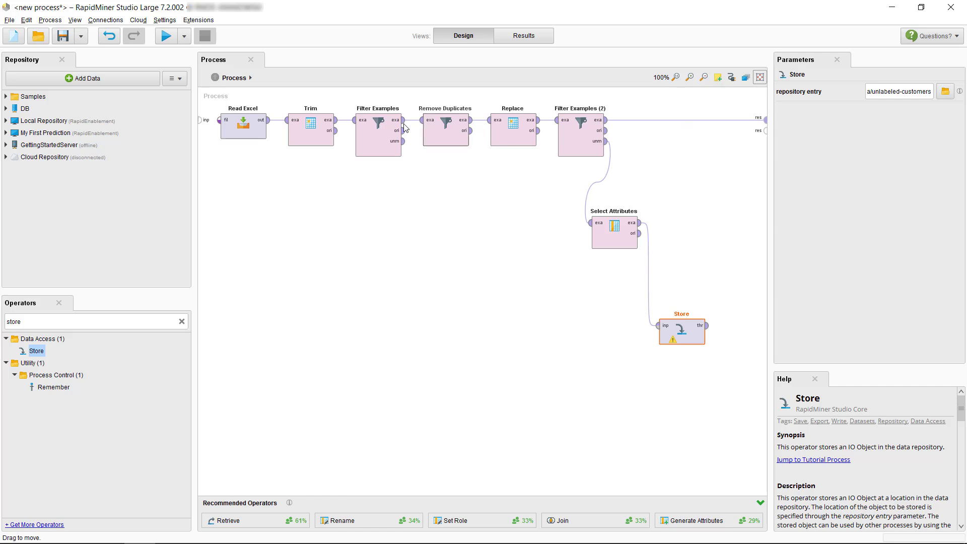
# Step: Move the five operators from Trim to Filter Examples (2) into a new Subprocess
pyautogui.click(295, 117)
pyautogui.moveTo(294, 117); pyautogui.dragTo(639, 175)
pyautogui.rightClick(579, 134)
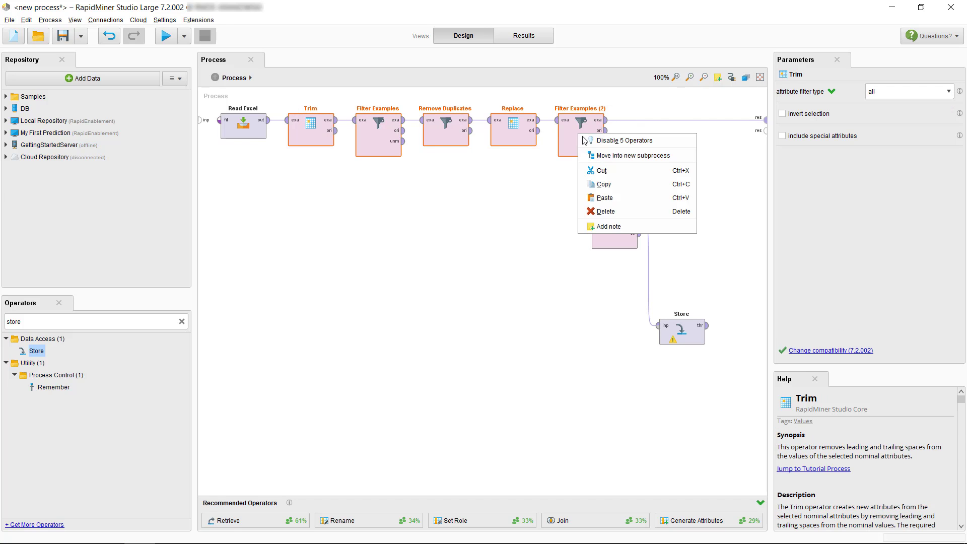
pyautogui.click(603, 156)
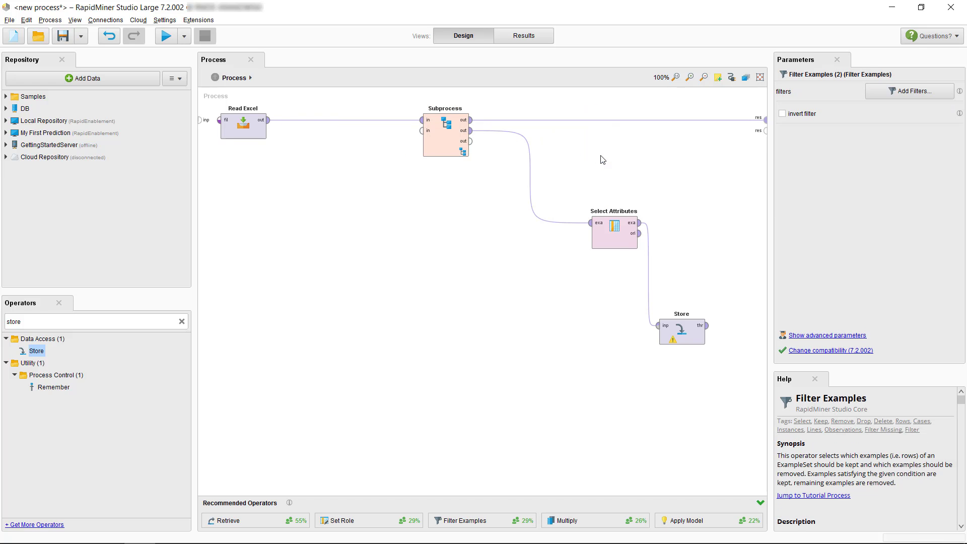
# Step: Tidy the layout by moving Select Attributes and Store up beside the Subprocess
pyautogui.click(373, 143)
pyautogui.moveTo(610, 241); pyautogui.dragTo(474, 216)
pyautogui.moveTo(695, 338); pyautogui.dragTo(593, 209)
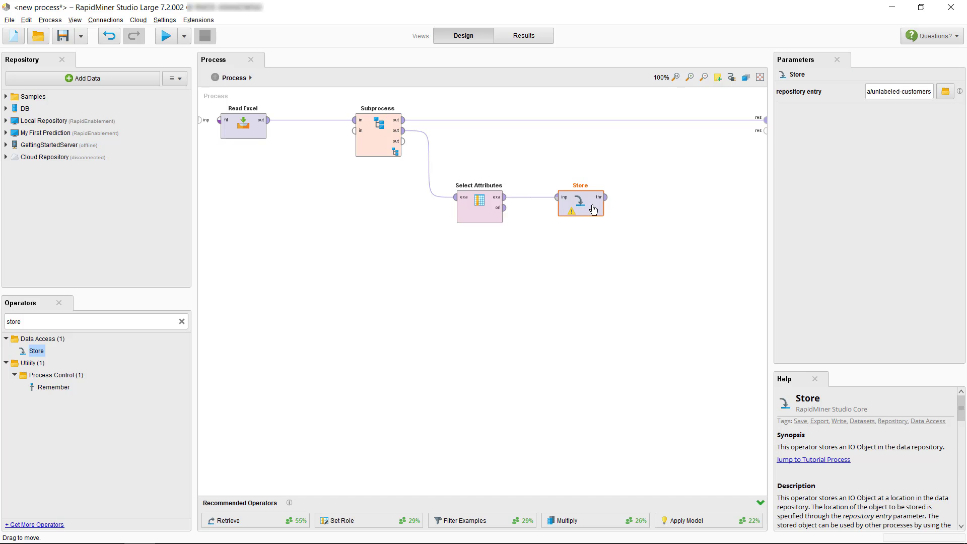
# Step: Place a copy of Select Attributes on the Subprocess-to-result wire, removing the Name attribute
pyautogui.rightClick(475, 208)
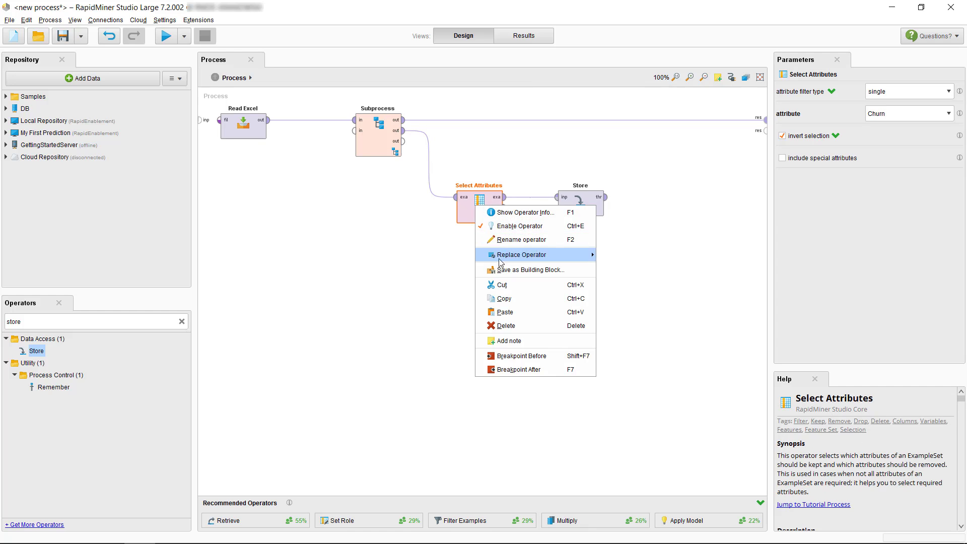
pyautogui.press('Escape')
pyautogui.rightClick(503, 287)
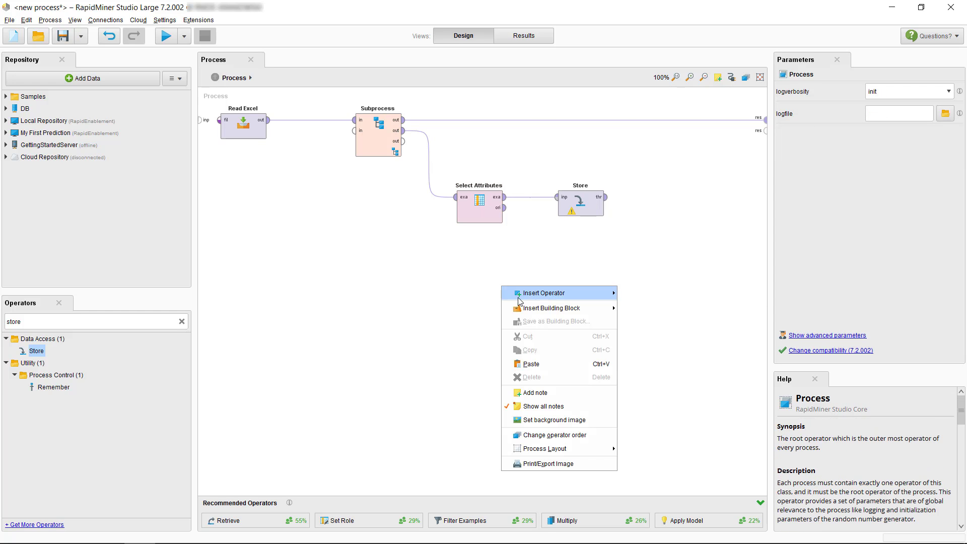
pyautogui.click(546, 364)
pyautogui.moveTo(492, 283); pyautogui.dragTo(492, 130)
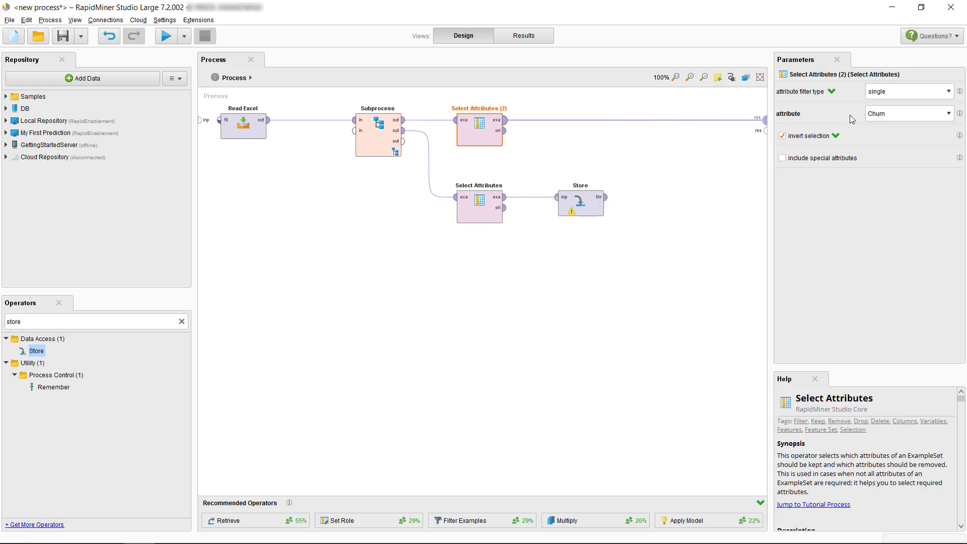
pyautogui.click(949, 114)
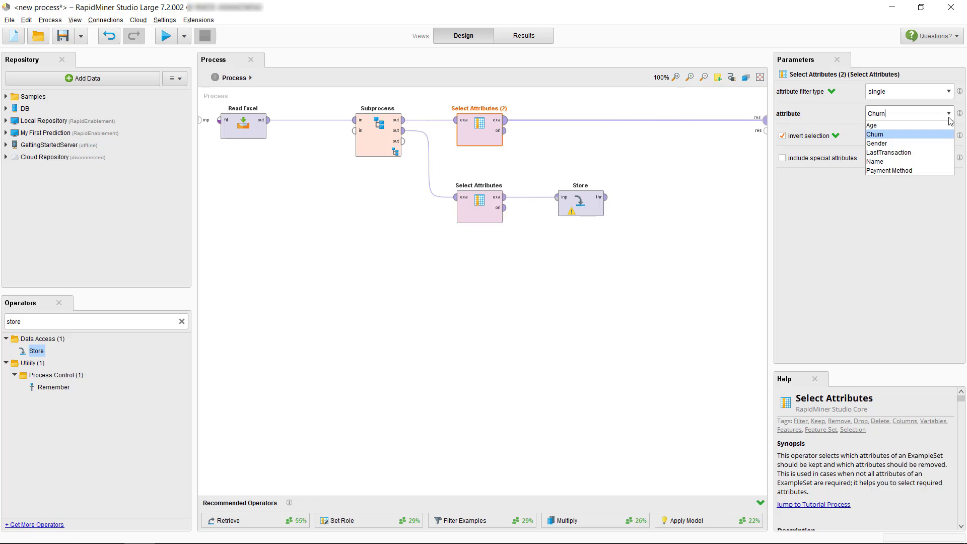
pyautogui.click(887, 161)
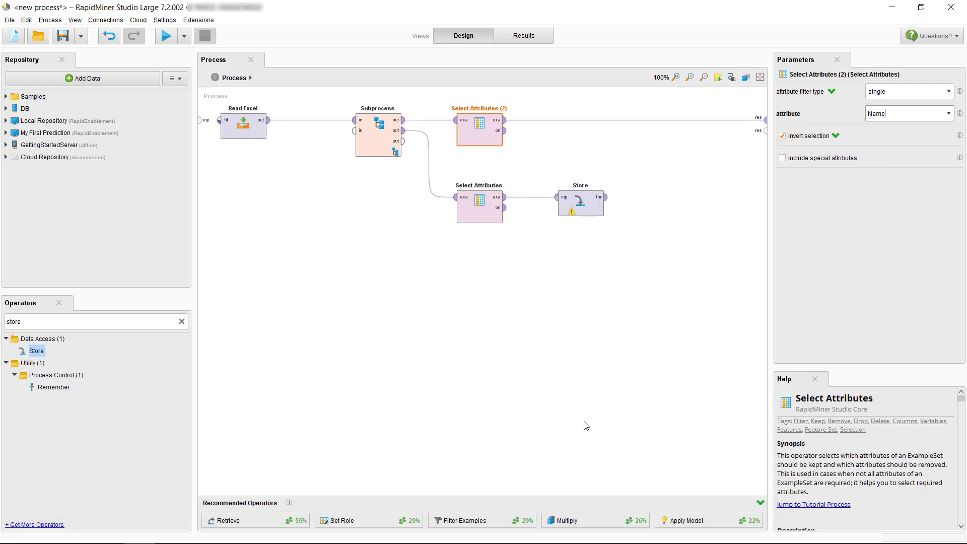
# Step: Add Set Role after Select Attributes (2), giving Churn the label role
pyautogui.moveTo(365, 521); pyautogui.dragTo(440, 358)
pyautogui.moveTo(573, 143); pyautogui.dragTo(588, 120)
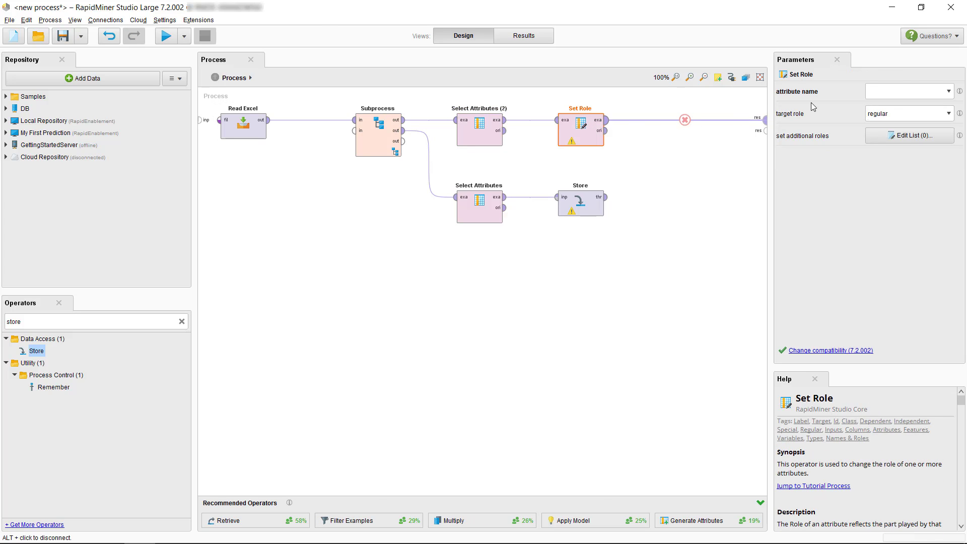
pyautogui.click(949, 92)
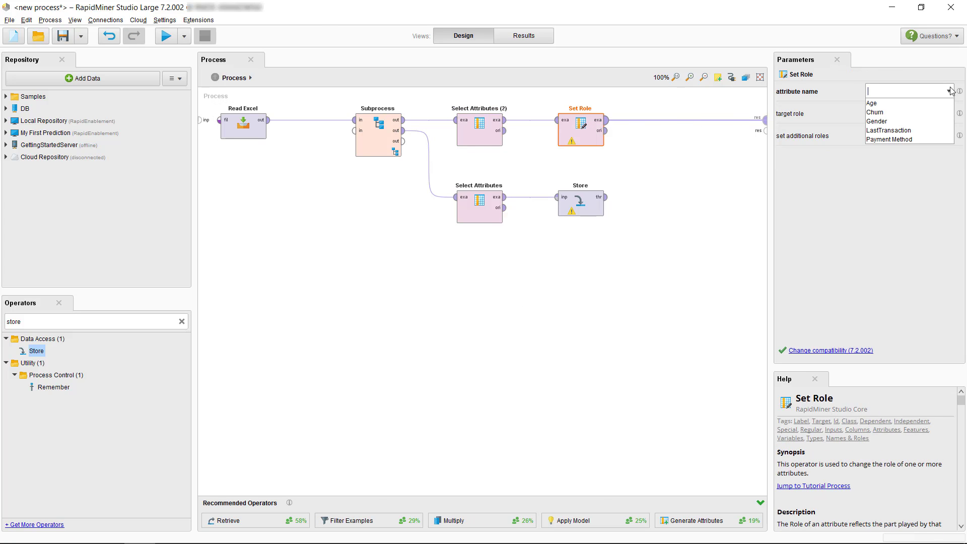
pyautogui.click(897, 112)
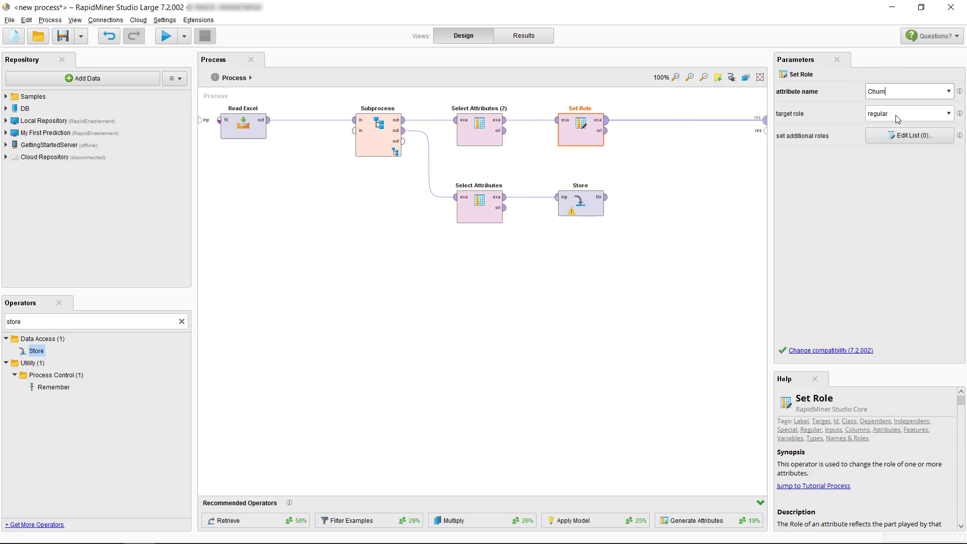
pyautogui.click(949, 114)
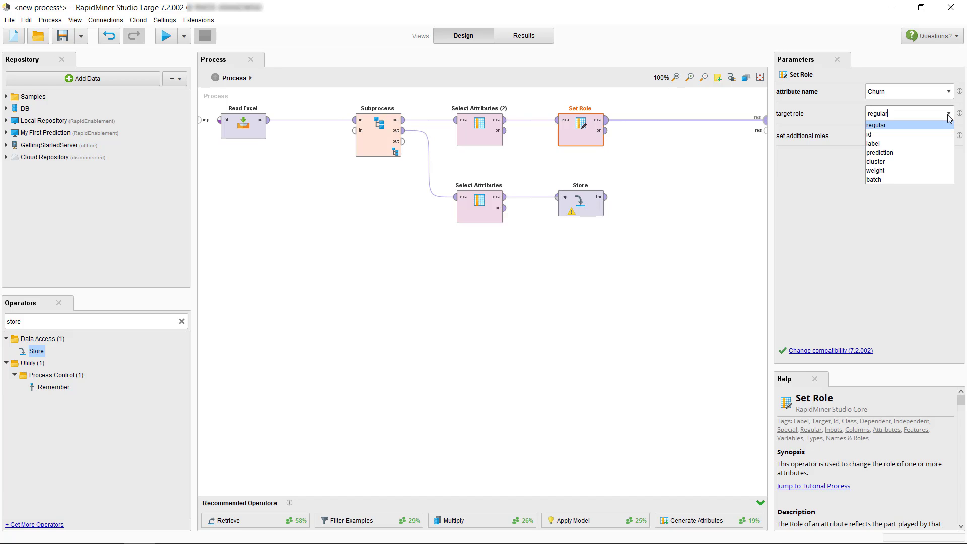
pyautogui.click(917, 146)
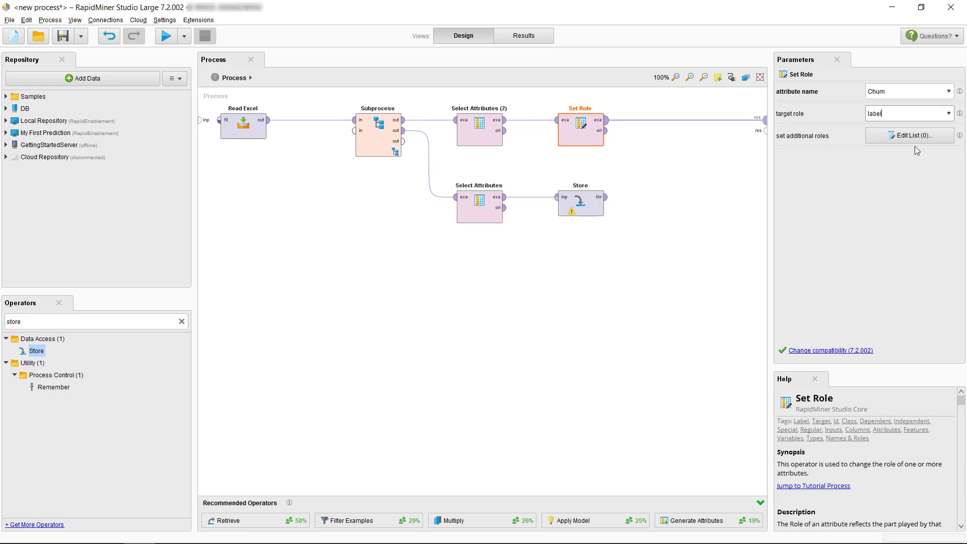
# Step: Route Store's output to a second result port, run, and view Set Role's 900 labeled examples
pyautogui.click(600, 205)
pyautogui.moveTo(615, 197); pyautogui.dragTo(766, 131)
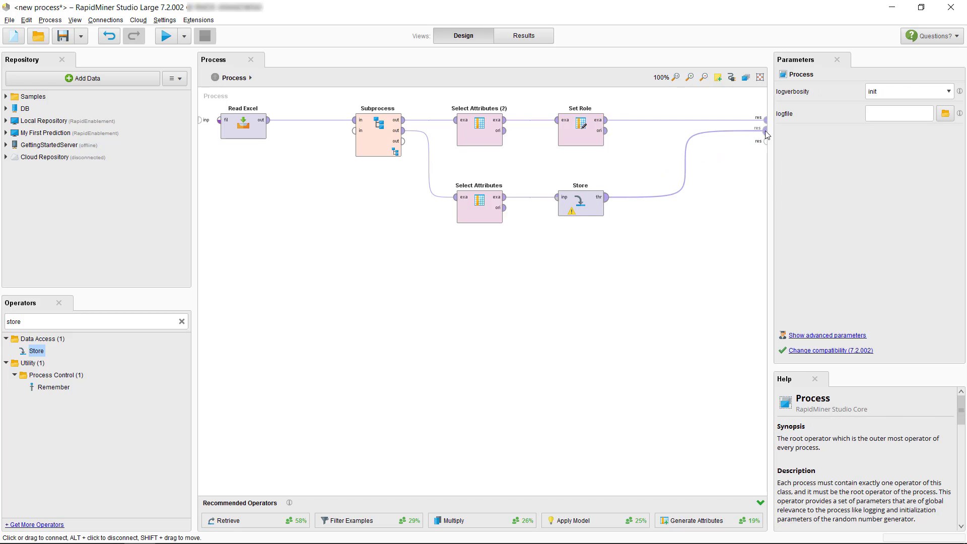
pyautogui.click(174, 40)
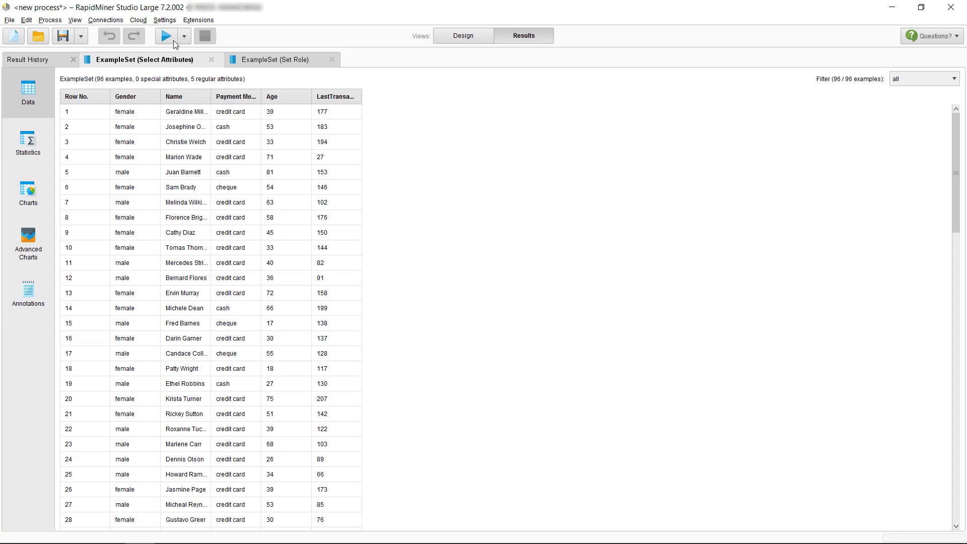
pyautogui.click(254, 61)
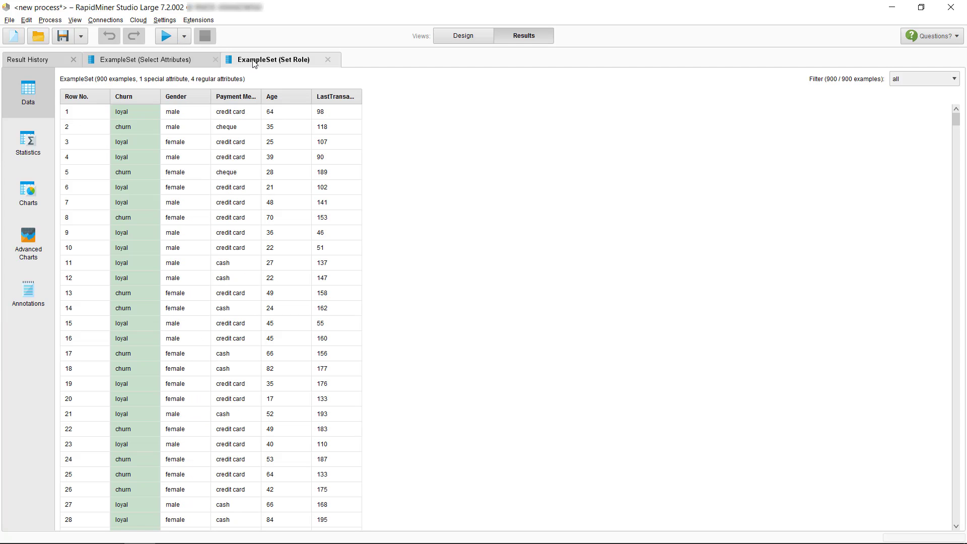